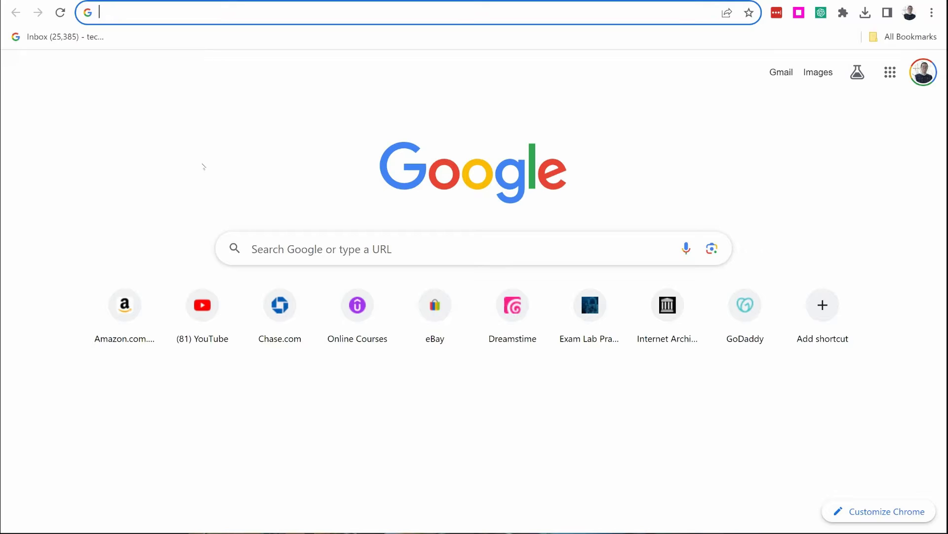
Search Google for 'autopilot deployment in windows intune'
{"action": "type", "text": "autopilo"}
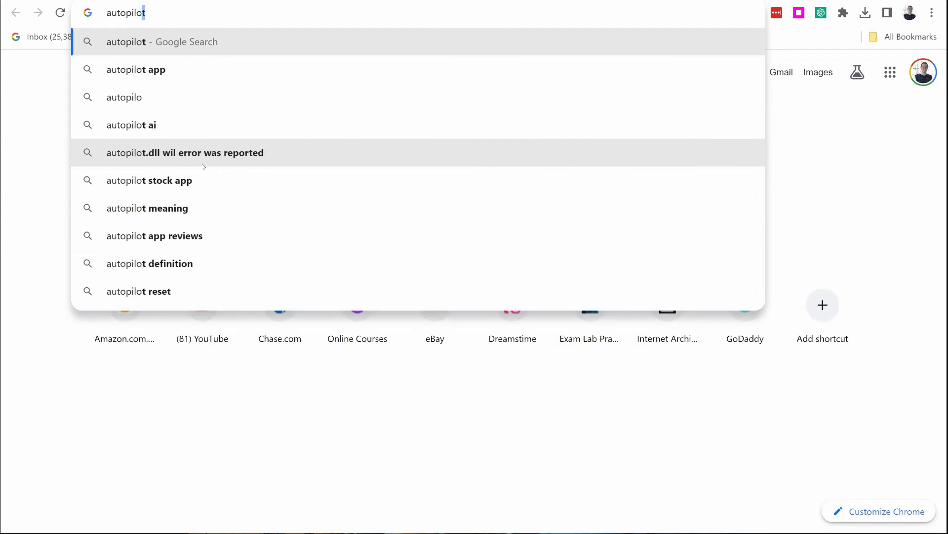
{"action": "type", "text": "t deployment"}
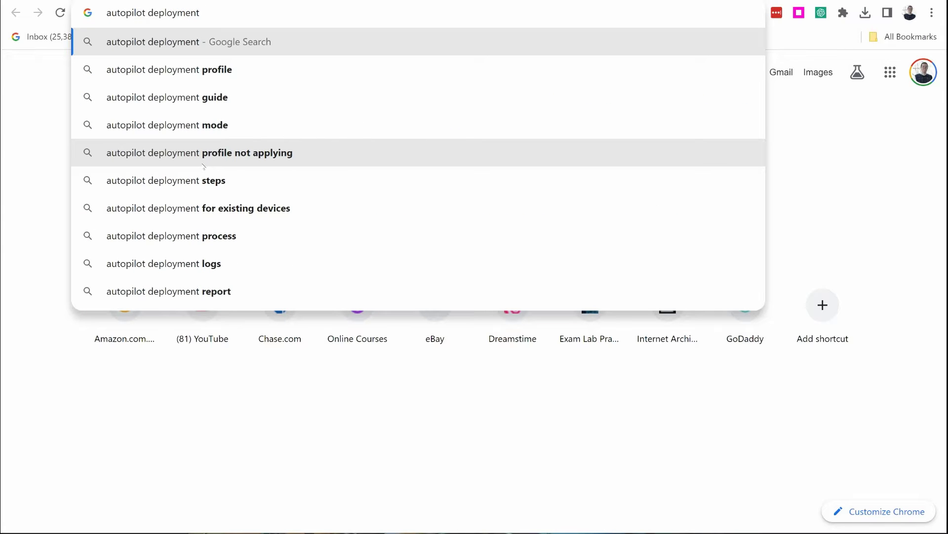
{"action": "type", "text": " in wi"}
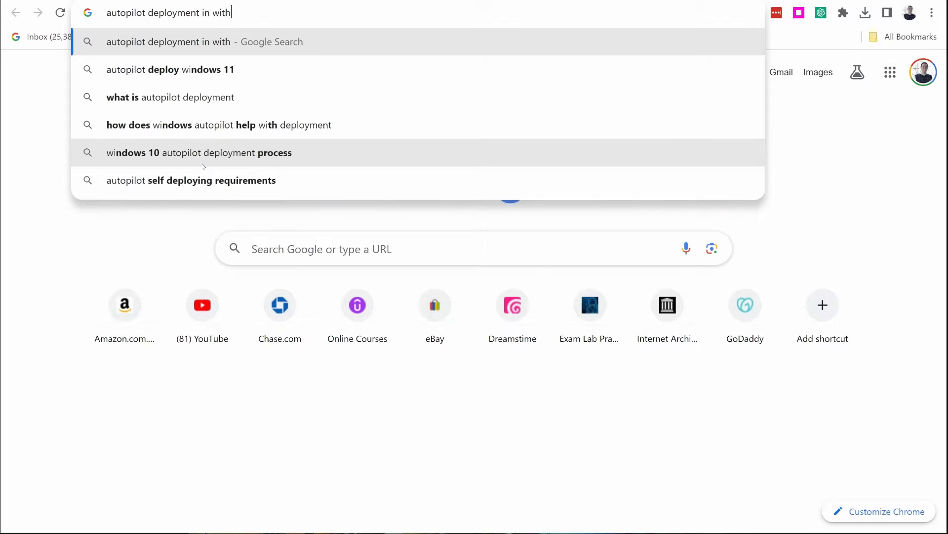
{"action": "type", "text": "dows in"}
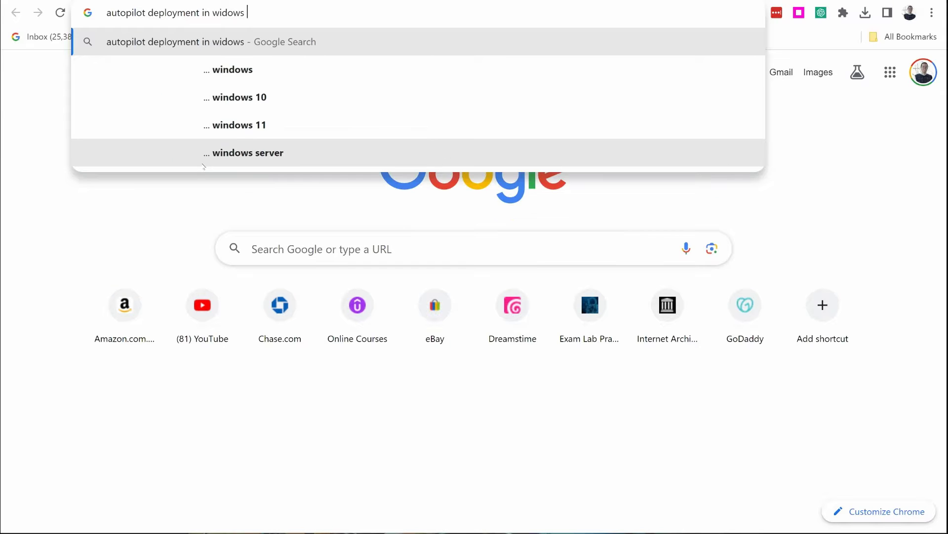
{"action": "key", "text": "BackSpace"}
{"action": "key", "text": "BackSpace"}
{"action": "key", "text": "BackSpace"}
{"action": "key", "text": "BackSpace"}
{"action": "key", "text": "BackSpace"}
{"action": "key", "text": "BackSpace"}
{"action": "key", "text": "BackSpace"}
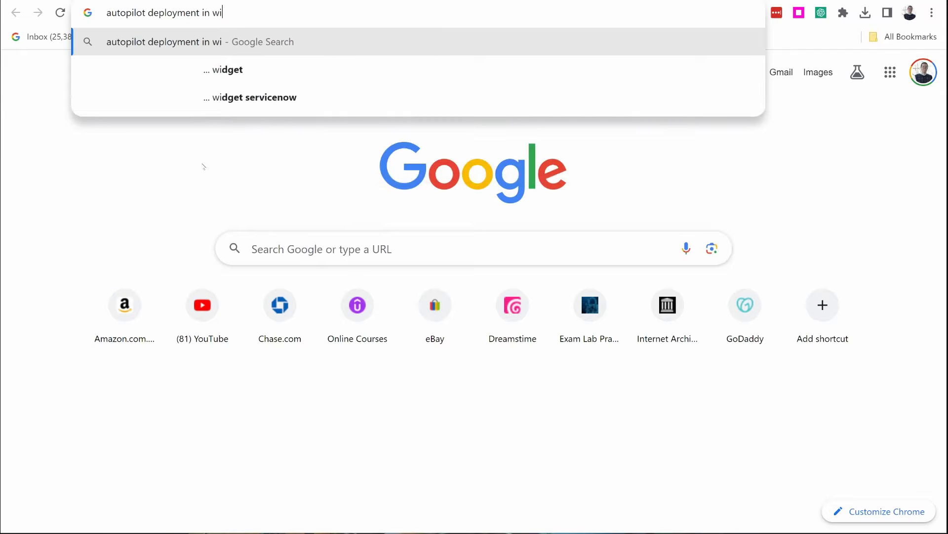
{"action": "type", "text": "ndows"}
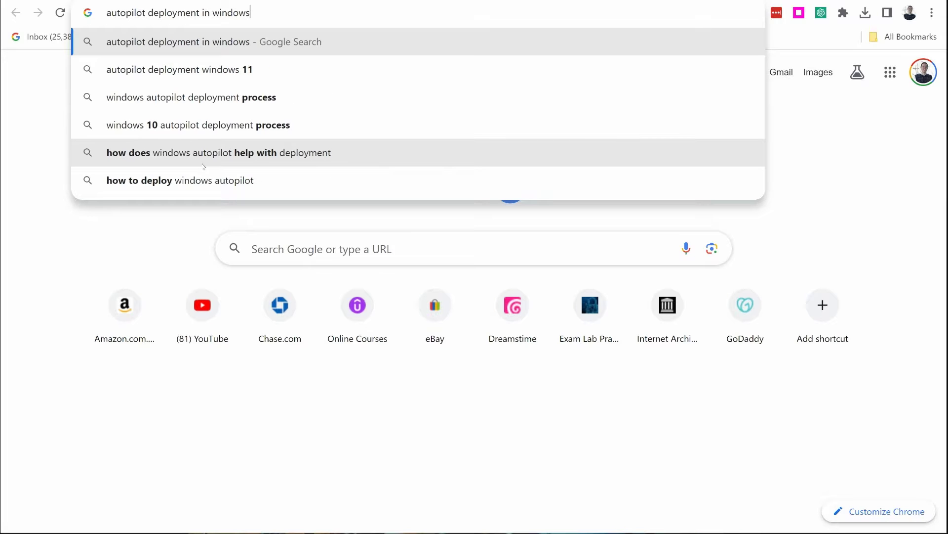
{"action": "type", "text": " intune"}
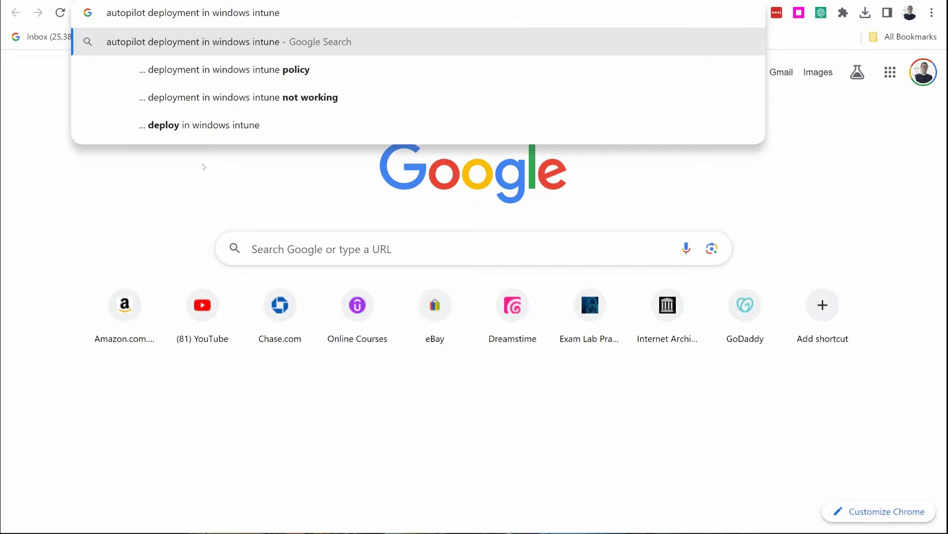
{"action": "type", "text": "\\"}
{"action": "key", "text": "Return"}
Open the 'Enrollment in Intune with Windows Autopilot - Microsoft Learn' search result
{"action": "scroll", "coordinate": [310, 324], "scroll_direction": "down", "scroll_amount": 2}
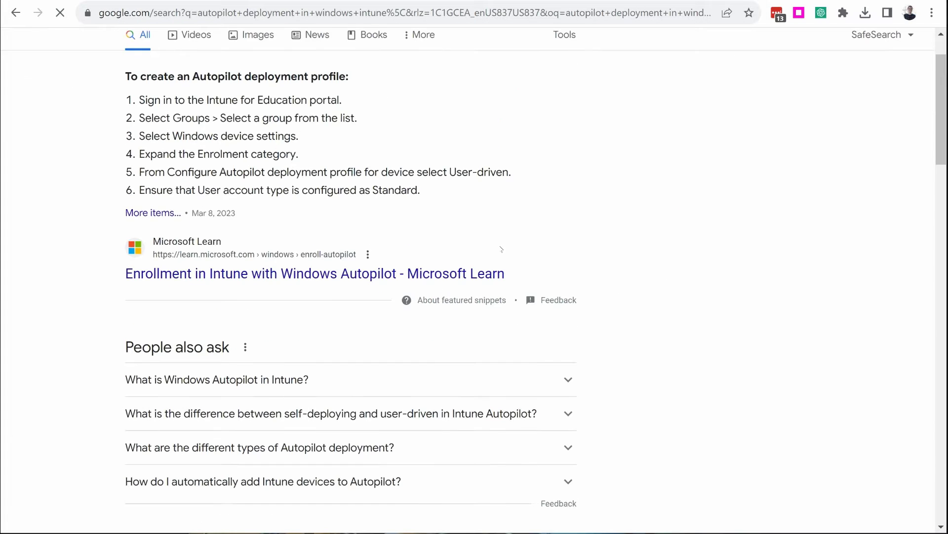
{"action": "scroll", "coordinate": [310, 324], "scroll_direction": "down", "scroll_amount": 5}
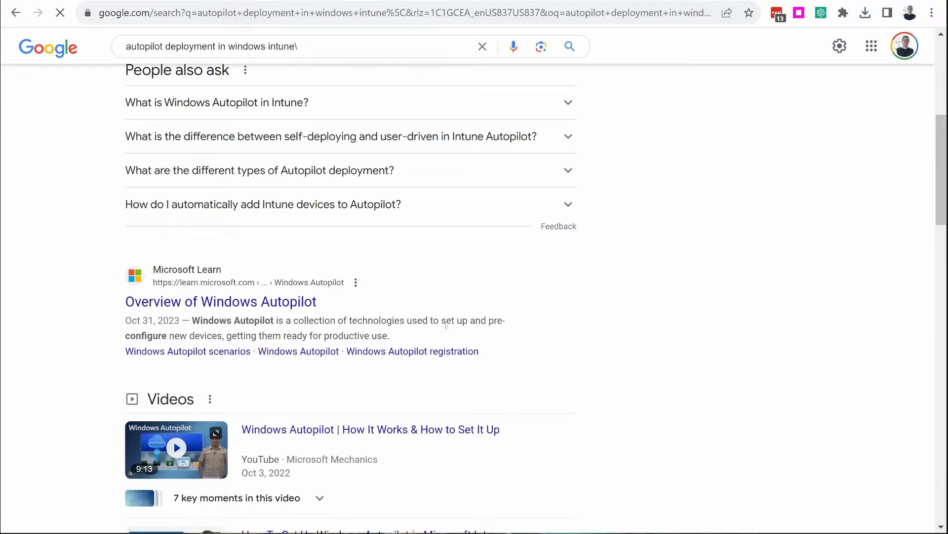
{"action": "scroll", "coordinate": [592, 359], "scroll_direction": "up", "scroll_amount": 3}
{"action": "scroll", "coordinate": [633, 378], "scroll_direction": "up", "scroll_amount": 2}
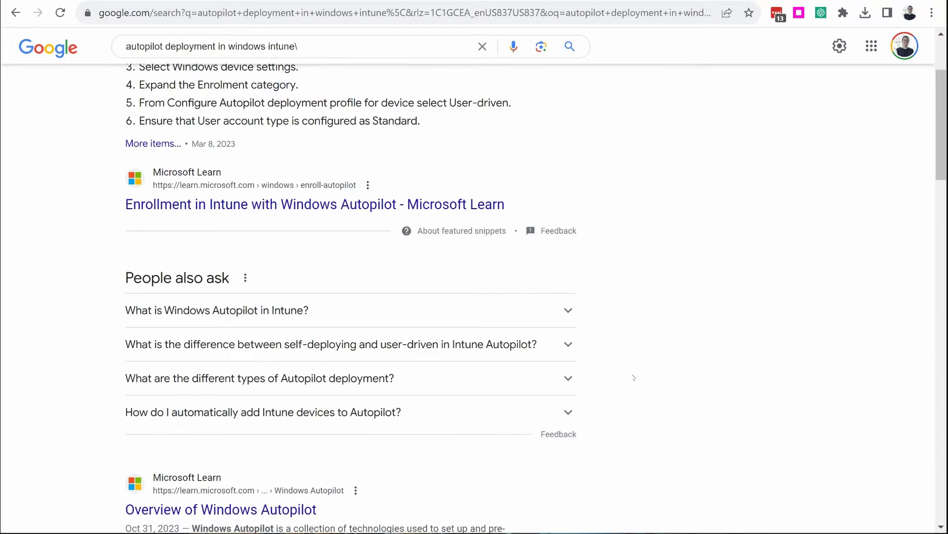
{"action": "scroll", "coordinate": [673, 377], "scroll_direction": "up", "scroll_amount": 2}
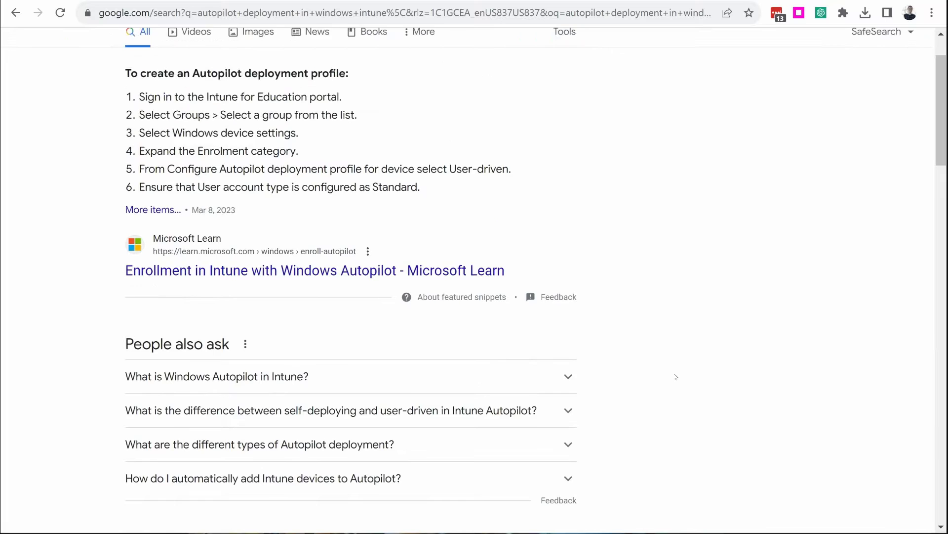
{"action": "scroll", "coordinate": [673, 376], "scroll_direction": "down", "scroll_amount": 3}
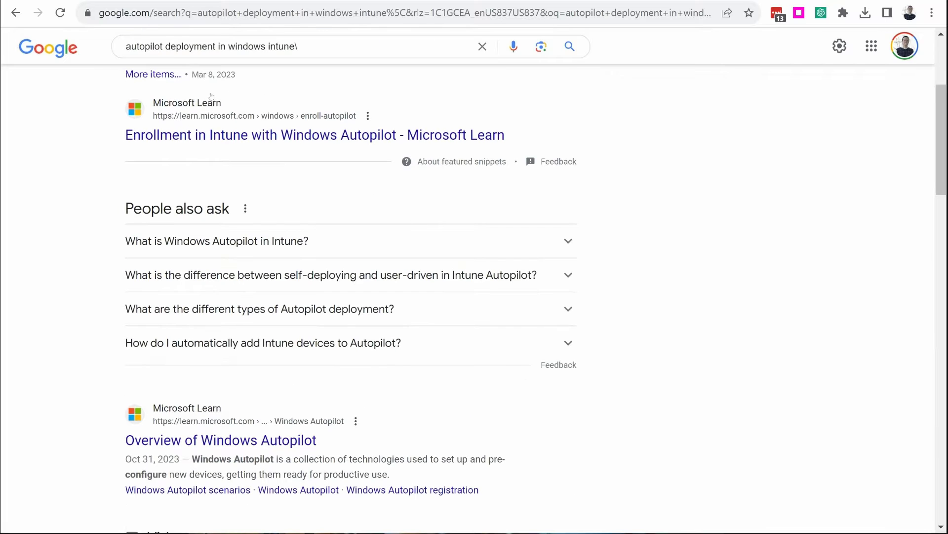
{"action": "left_click", "coordinate": [295, 143]}
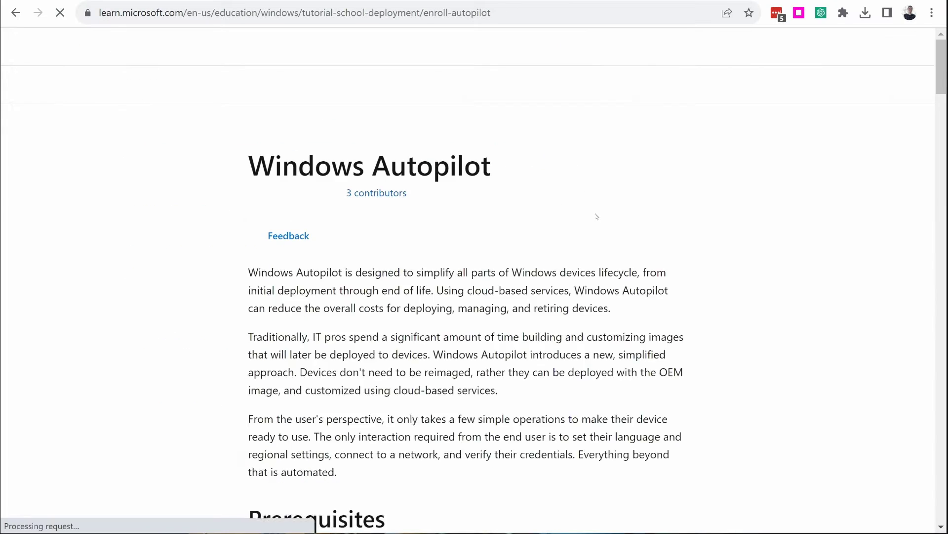
{"action": "scroll", "coordinate": [573, 198], "scroll_direction": "down", "scroll_amount": 10}
{"action": "scroll", "coordinate": [568, 189], "scroll_direction": "down", "scroll_amount": 18}
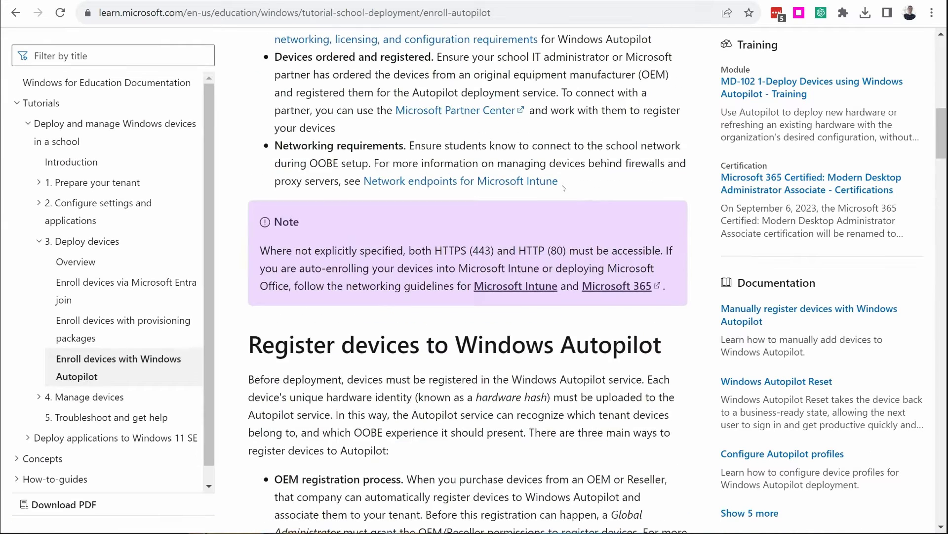
{"action": "scroll", "coordinate": [561, 188], "scroll_direction": "down", "scroll_amount": 15}
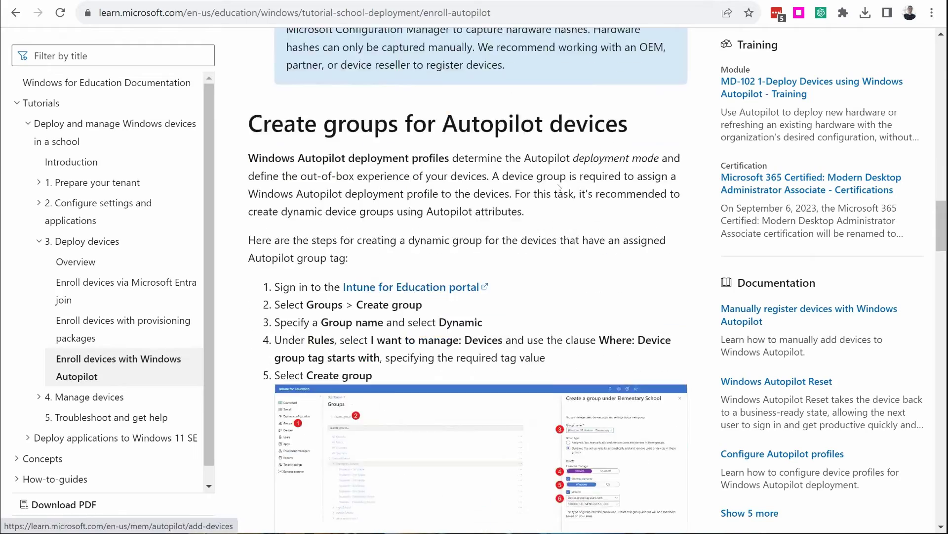
{"action": "scroll", "coordinate": [556, 184], "scroll_direction": "down", "scroll_amount": 15}
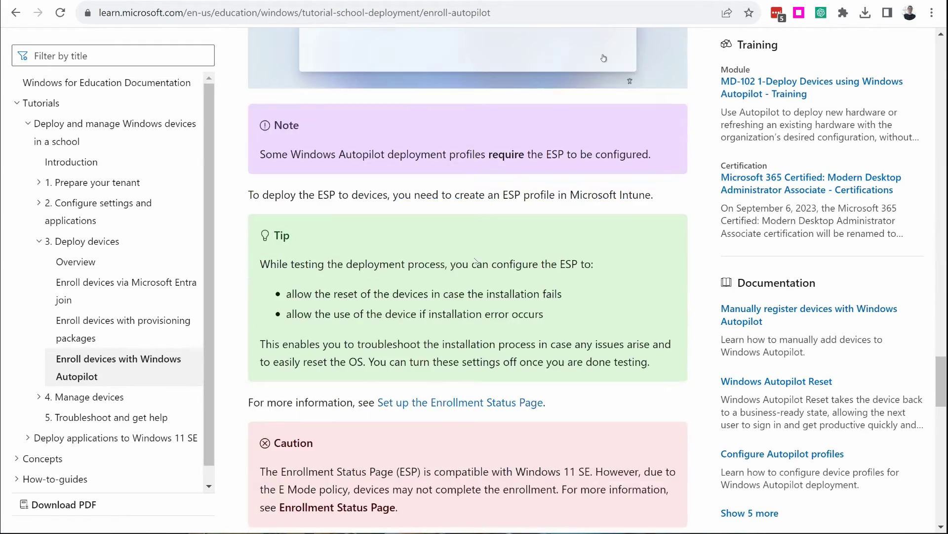
{"action": "scroll", "coordinate": [478, 262], "scroll_direction": "down", "scroll_amount": 13}
{"action": "scroll", "coordinate": [478, 261], "scroll_direction": "up", "scroll_amount": 2}
{"action": "scroll", "coordinate": [478, 261], "scroll_direction": "up", "scroll_amount": 12}
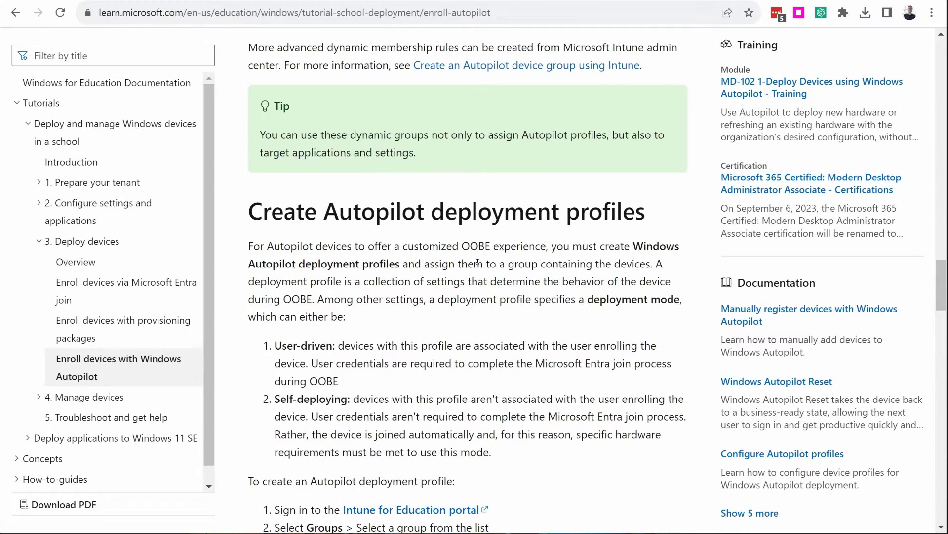
{"action": "scroll", "coordinate": [478, 261], "scroll_direction": "up", "scroll_amount": 12}
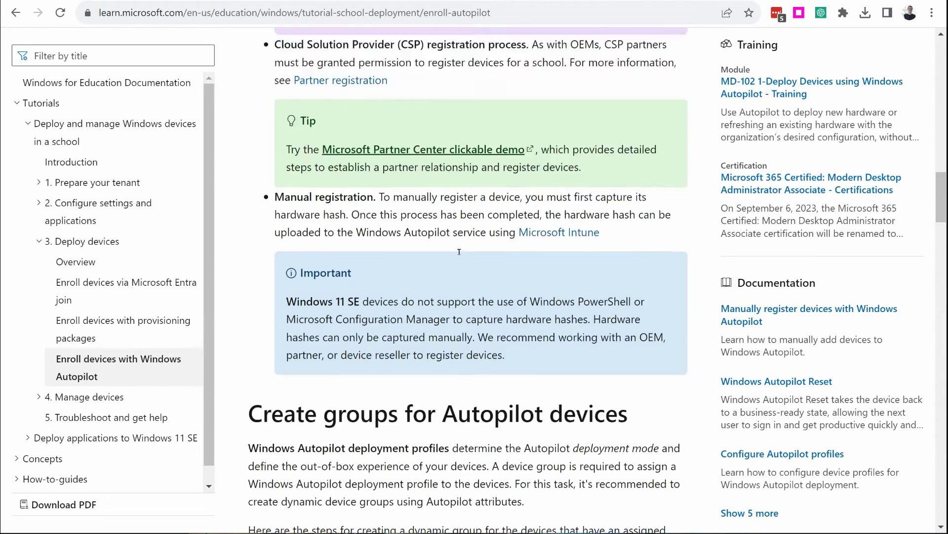
{"action": "scroll", "coordinate": [459, 160], "scroll_direction": "down", "scroll_amount": 4}
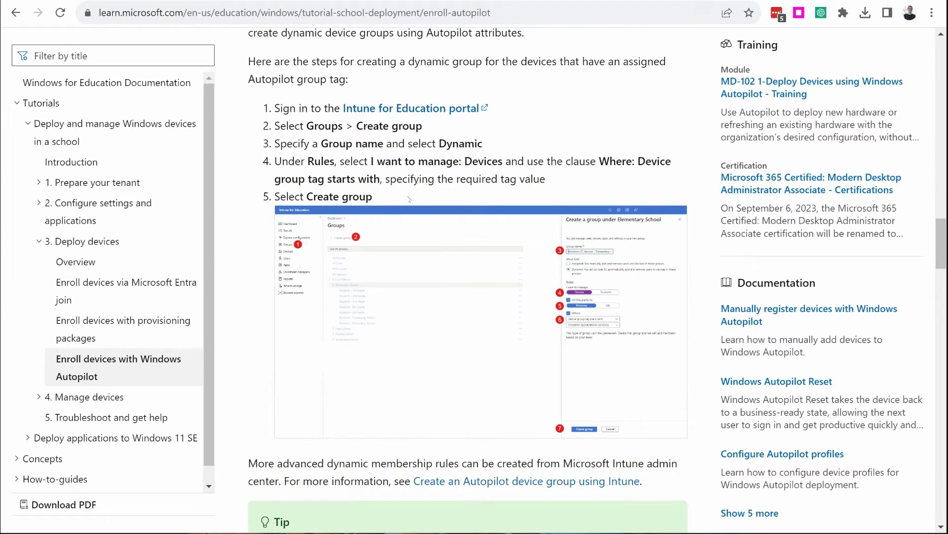
{"action": "scroll", "coordinate": [409, 199], "scroll_direction": "up", "scroll_amount": 20}
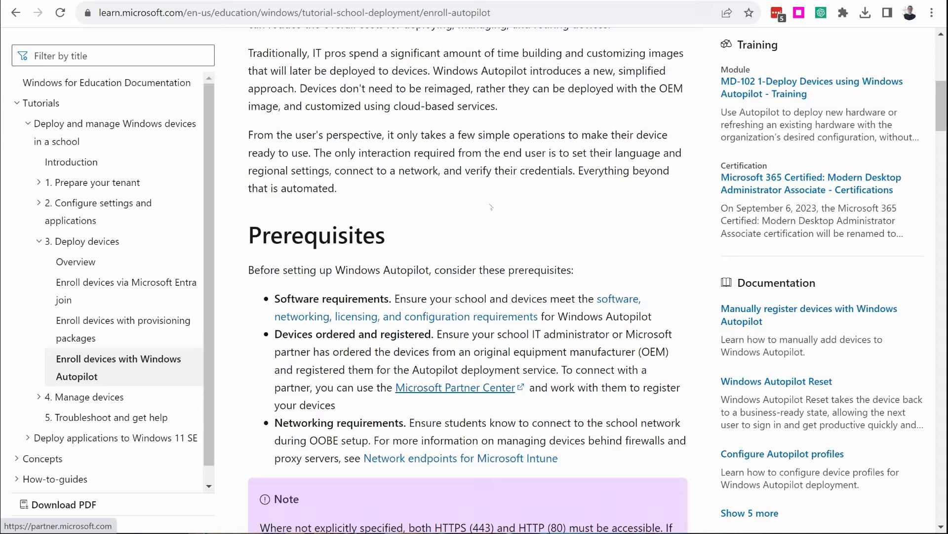
{"action": "scroll", "coordinate": [469, 188], "scroll_direction": "down", "scroll_amount": 5}
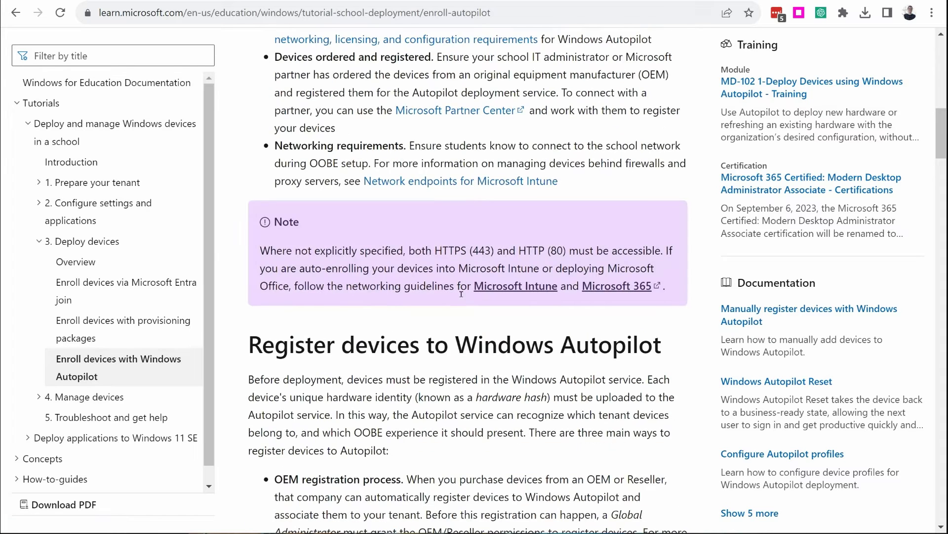
{"action": "scroll", "coordinate": [450, 220], "scroll_direction": "up", "scroll_amount": 11}
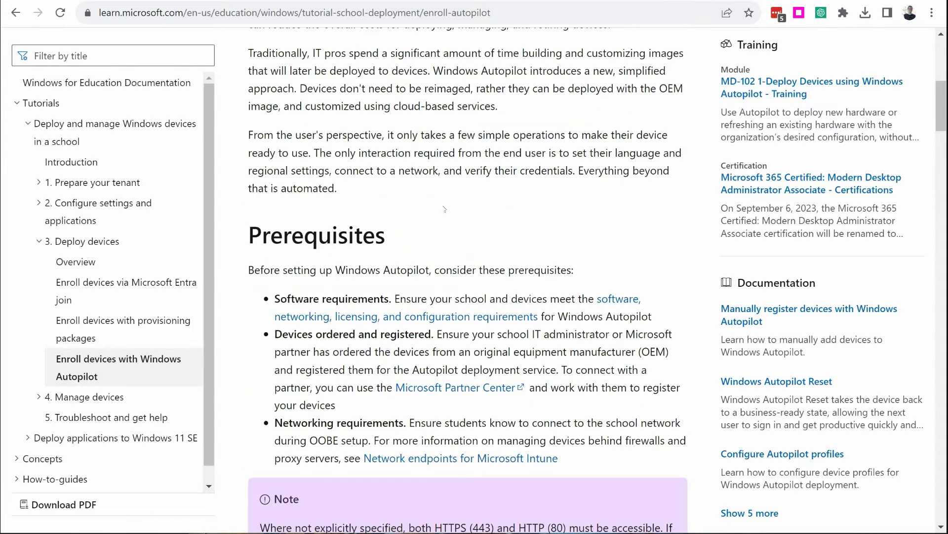
{"action": "scroll", "coordinate": [450, 220], "scroll_direction": "up", "scroll_amount": 3}
{"action": "scroll", "coordinate": [419, 299], "scroll_direction": "down", "scroll_amount": 5}
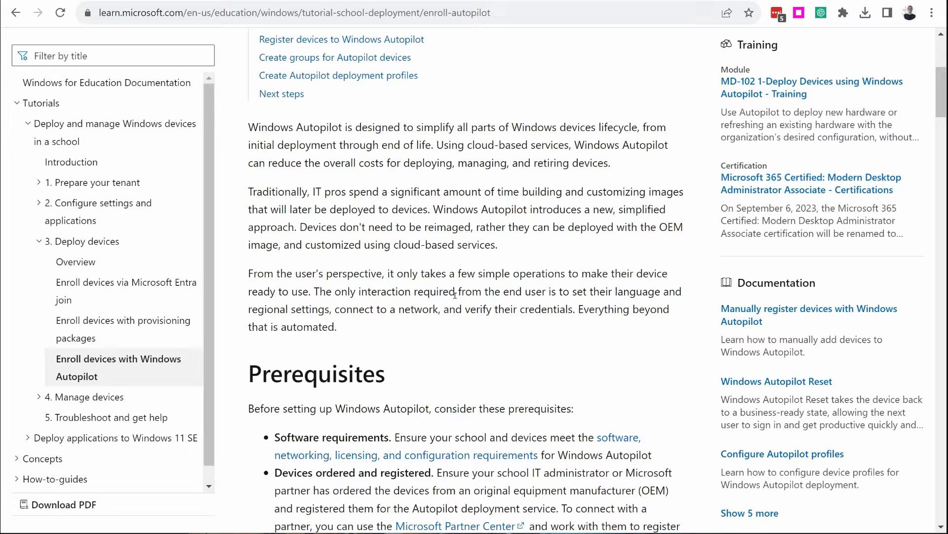
{"action": "scroll", "coordinate": [458, 295], "scroll_direction": "down", "scroll_amount": 7}
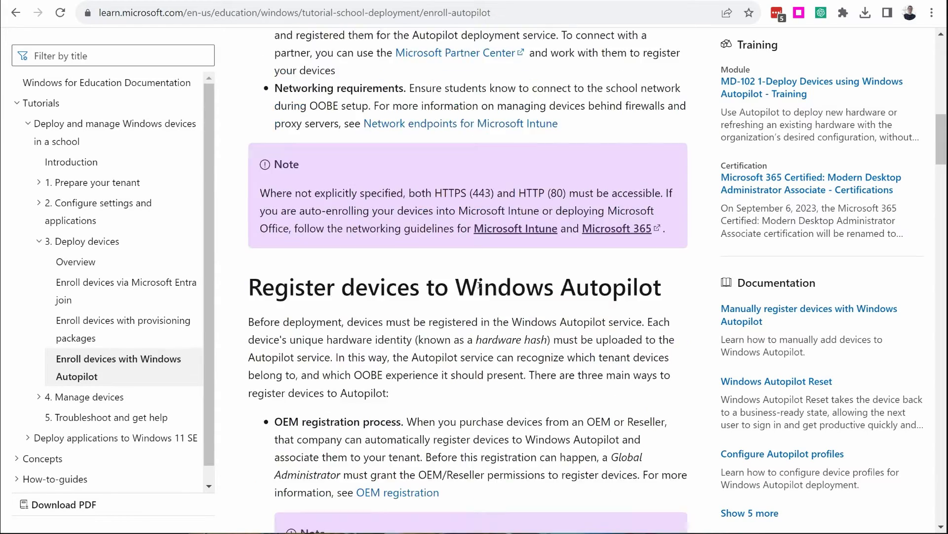
{"action": "scroll", "coordinate": [480, 285], "scroll_direction": "down", "scroll_amount": 15}
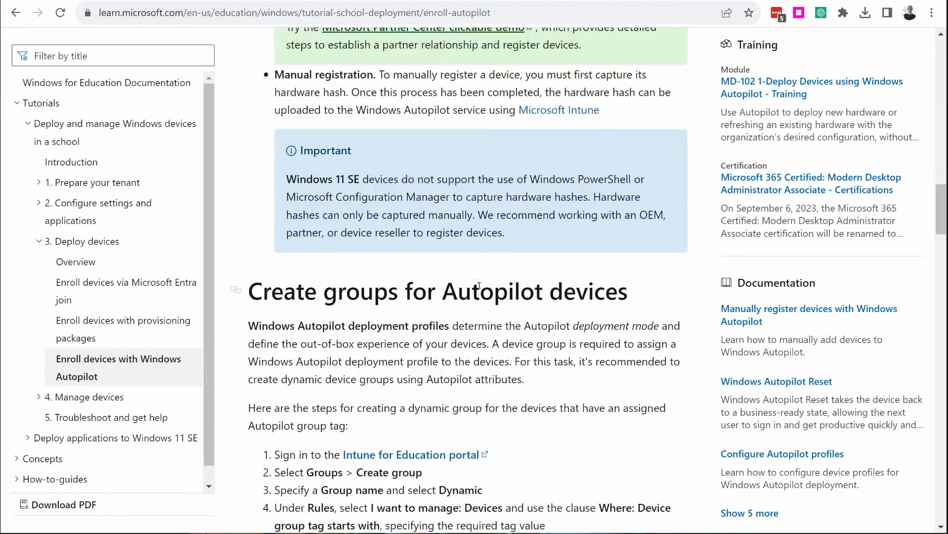
{"action": "scroll", "coordinate": [479, 285], "scroll_direction": "down", "scroll_amount": 15}
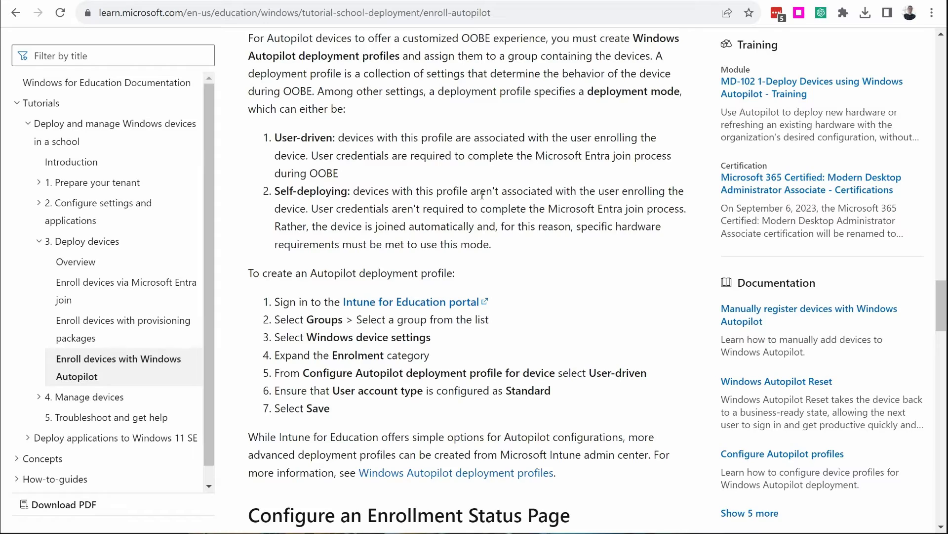
{"action": "scroll", "coordinate": [482, 196], "scroll_direction": "up", "scroll_amount": 20}
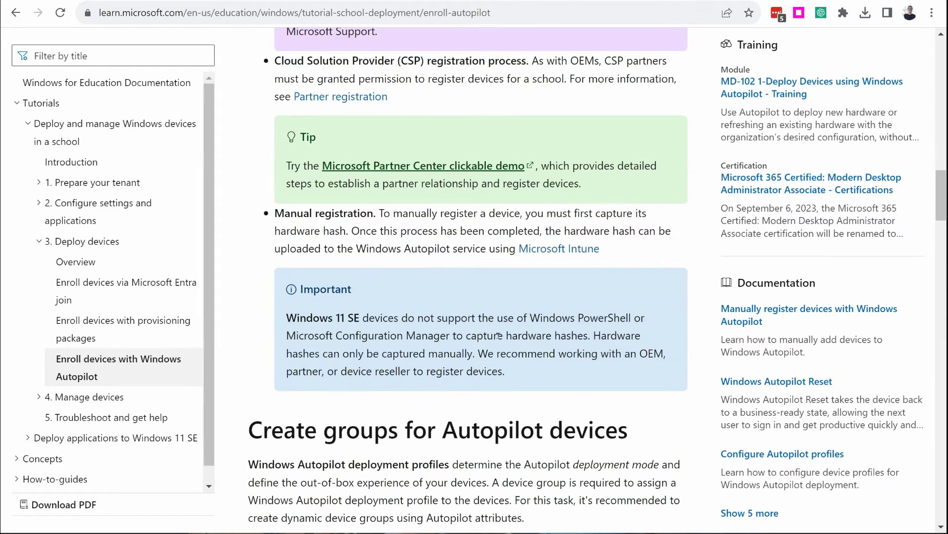
{"action": "scroll", "coordinate": [498, 335], "scroll_direction": "up", "scroll_amount": 13}
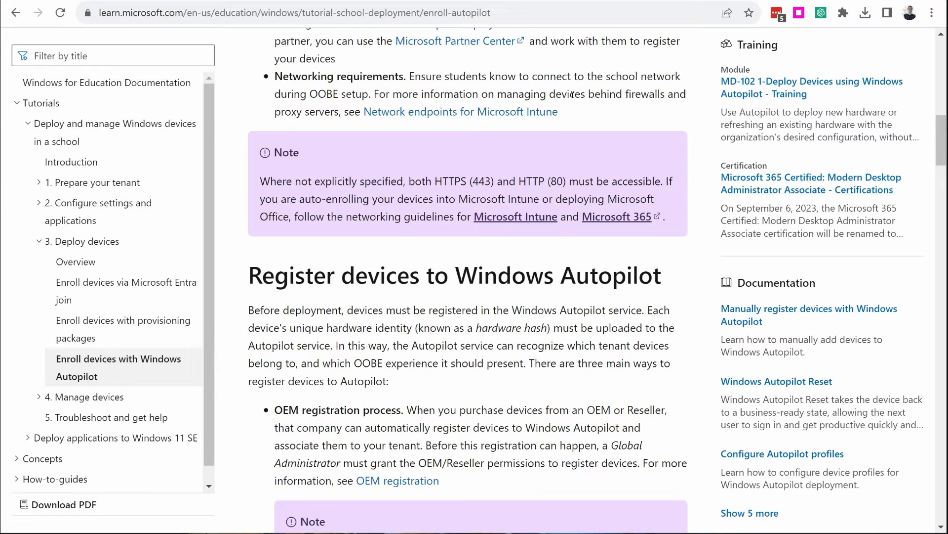
Go to examlabpractice.com/courses, continuing past the browser warning
{"action": "left_click", "coordinate": [359, 18]}
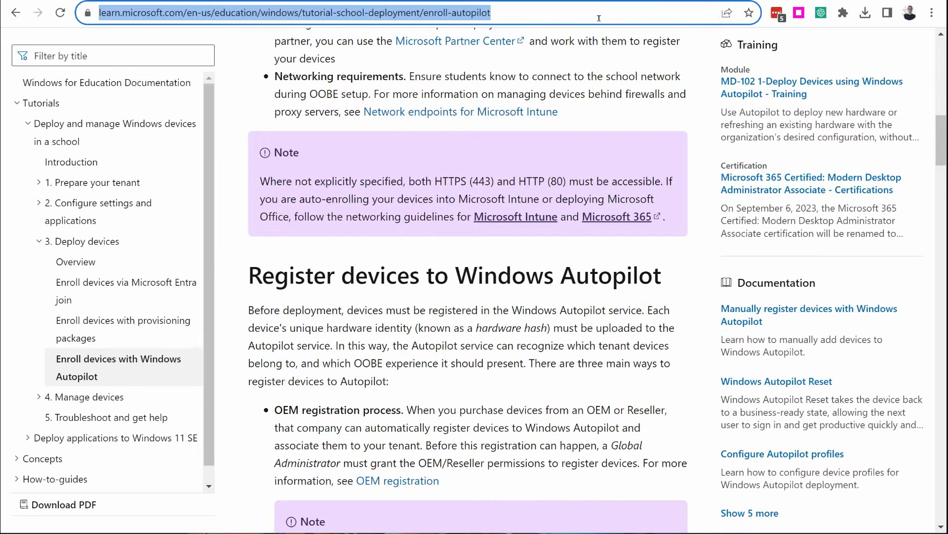
{"action": "type", "text": "examlab"}
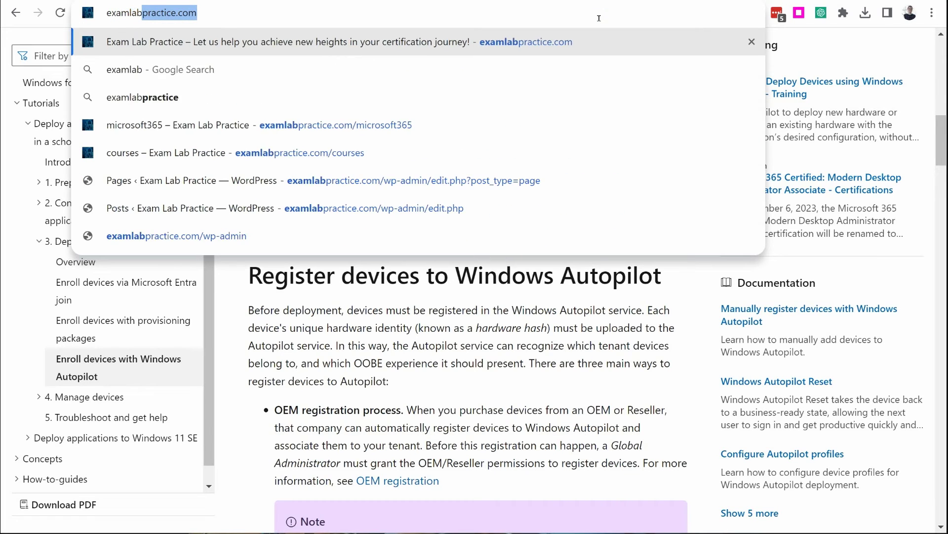
{"action": "key", "text": "Right"}
{"action": "type", "text": "/courses"}
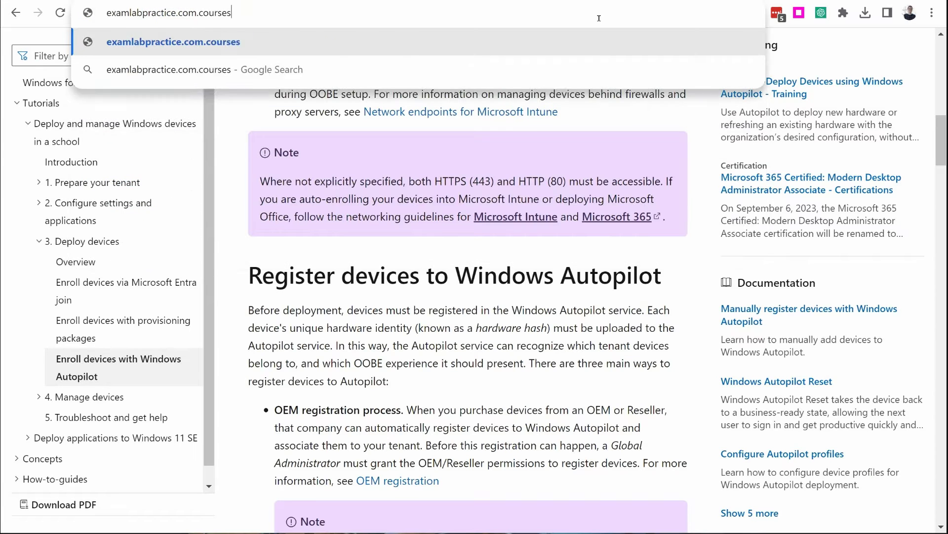
{"action": "key", "text": "Return"}
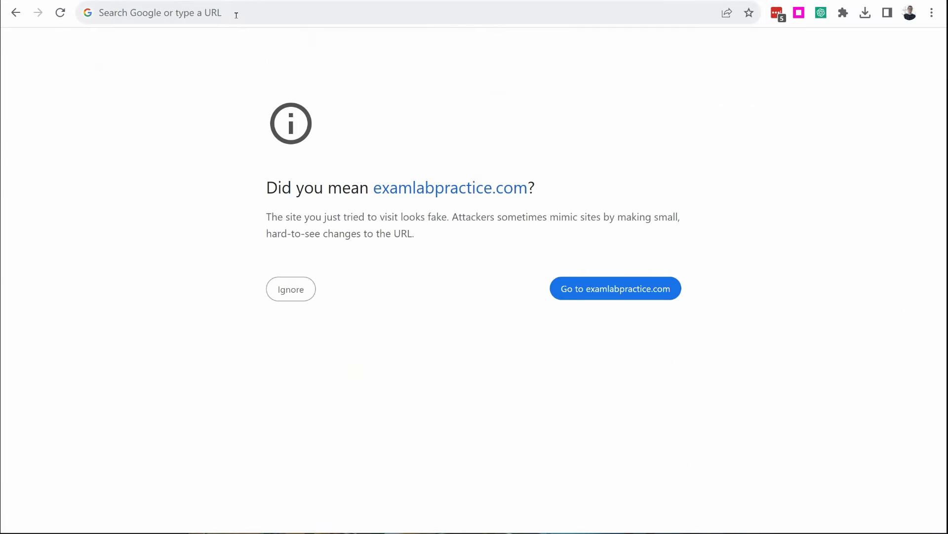
{"action": "left_click", "coordinate": [235, 12]}
{"action": "left_click", "coordinate": [310, 294]}
{"action": "left_click", "coordinate": [618, 299]}
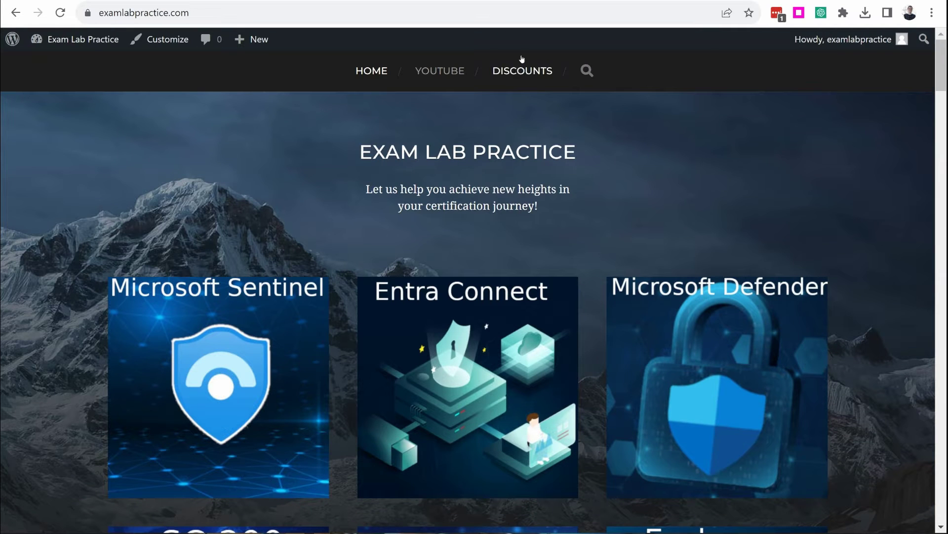
Open the DISCOUNTS courses page, dismiss the newsletter popup, and find the coupon code
{"action": "left_click", "coordinate": [522, 71]}
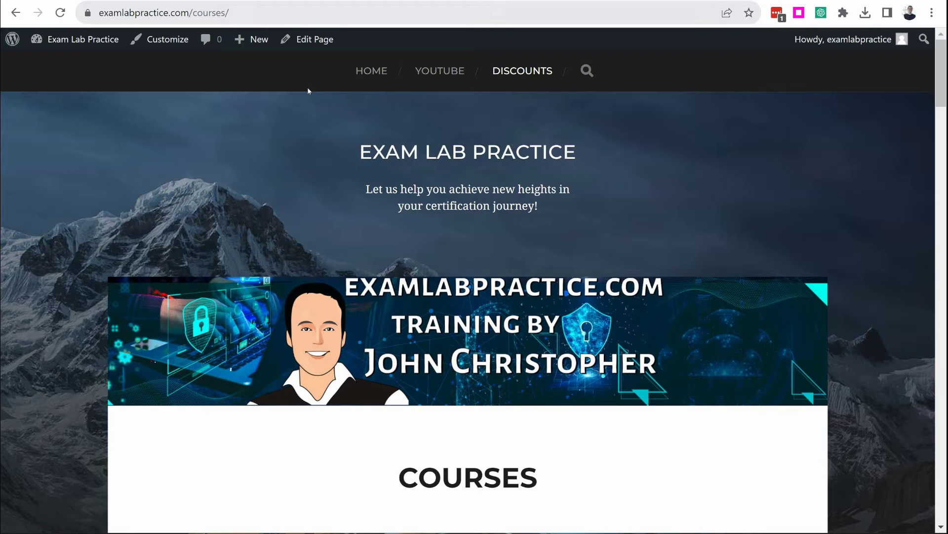
{"action": "scroll", "coordinate": [308, 91], "scroll_direction": "down", "scroll_amount": 15}
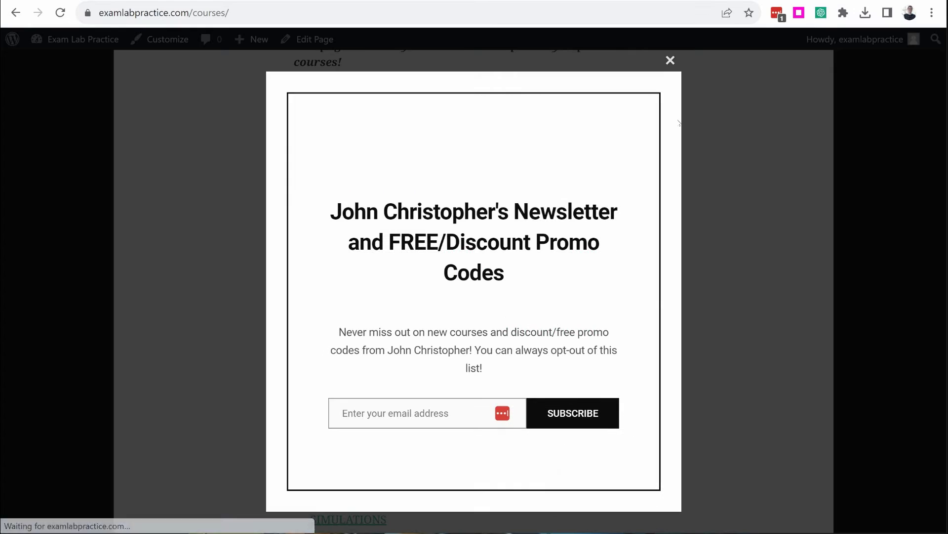
{"action": "left_click", "coordinate": [671, 60]}
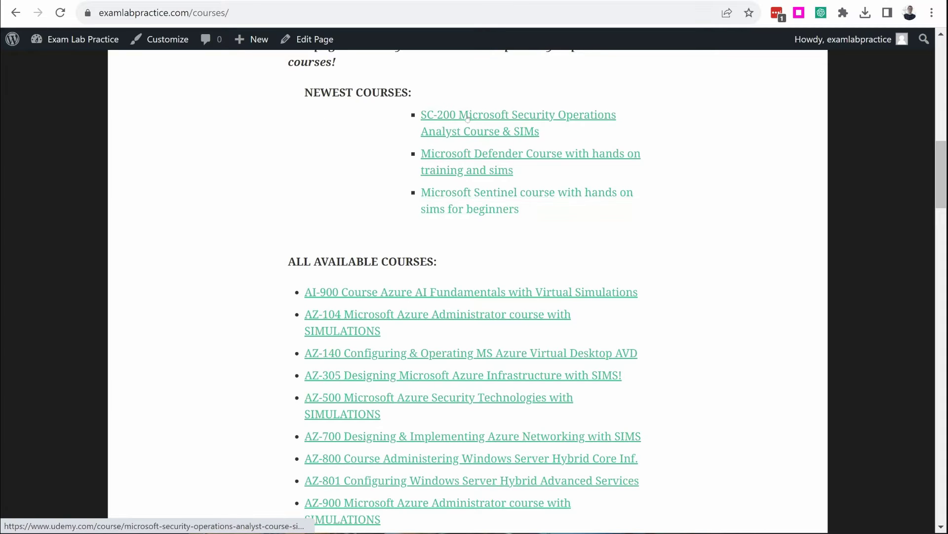
{"action": "scroll", "coordinate": [444, 102], "scroll_direction": "up", "scroll_amount": 4}
{"action": "scroll", "coordinate": [612, 65], "scroll_direction": "down", "scroll_amount": 3}
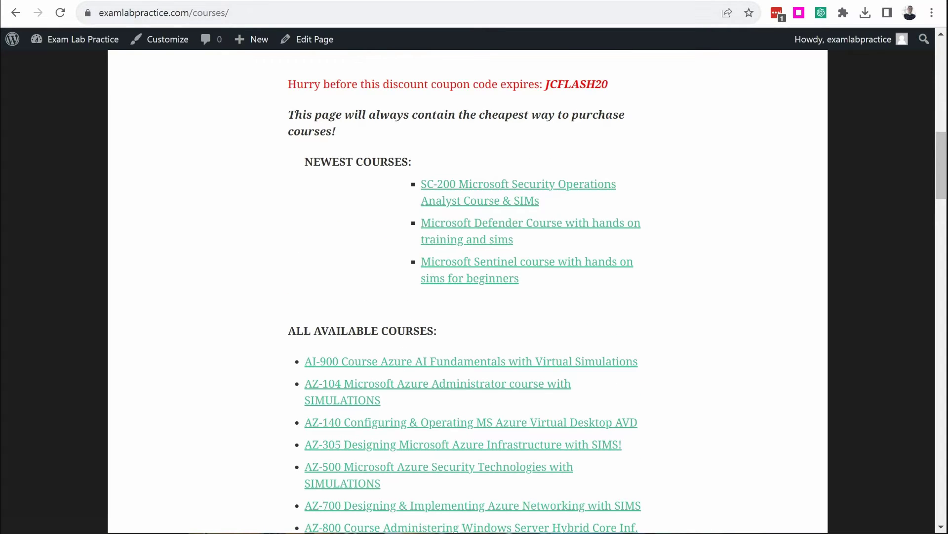
Load openai.com in a new Chrome Incognito window
{"action": "left_click", "coordinate": [672, 1]}
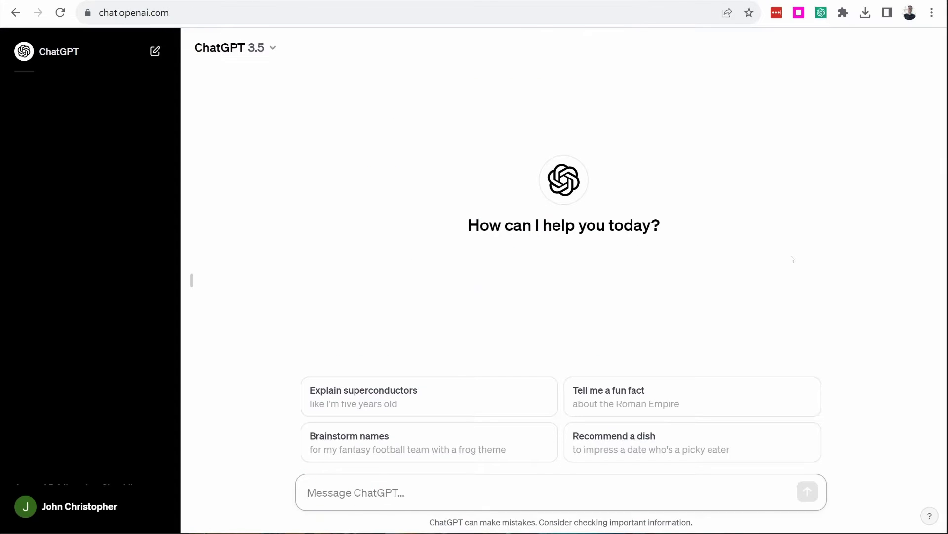
{"action": "mouse_move", "coordinate": [782, 1]}
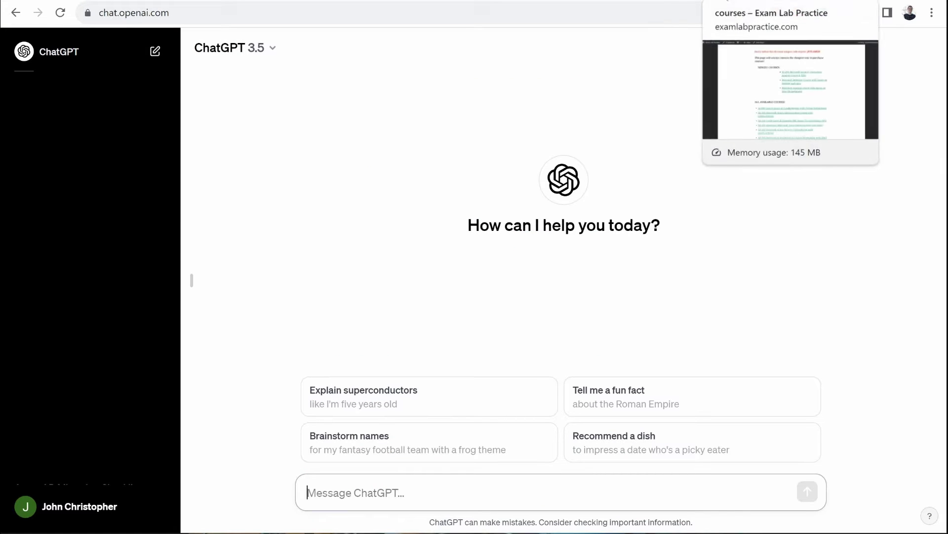
{"action": "left_click", "coordinate": [932, 12]}
{"action": "left_click", "coordinate": [811, 60]}
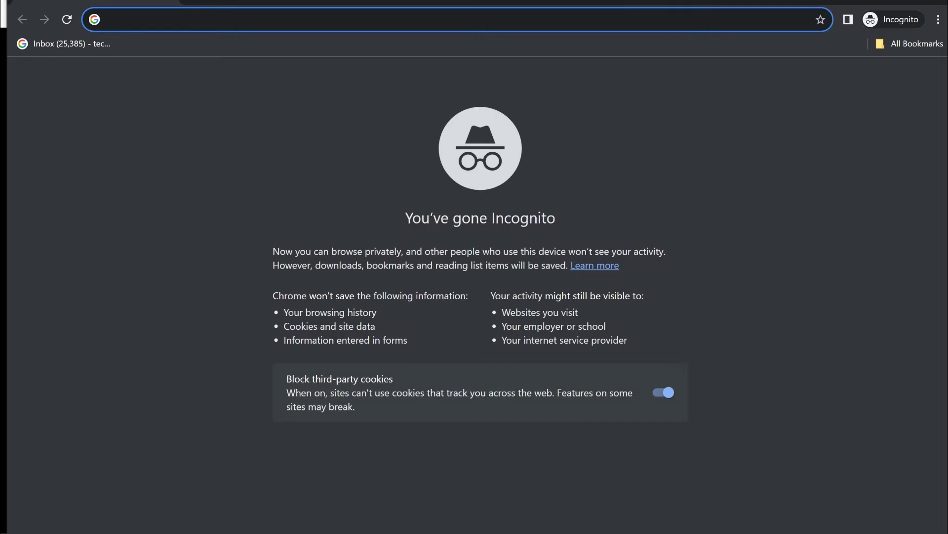
{"action": "type", "text": "openai.com"}
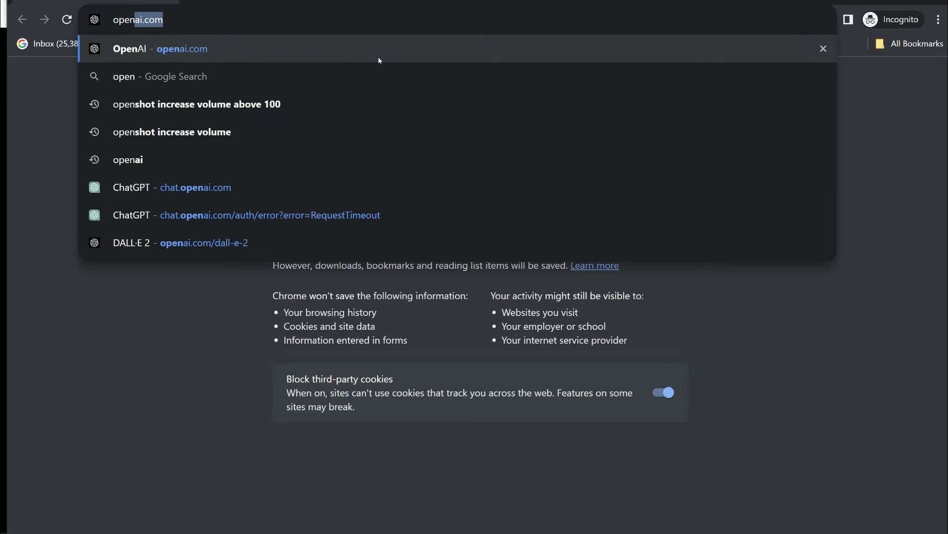
{"action": "key", "text": "Return"}
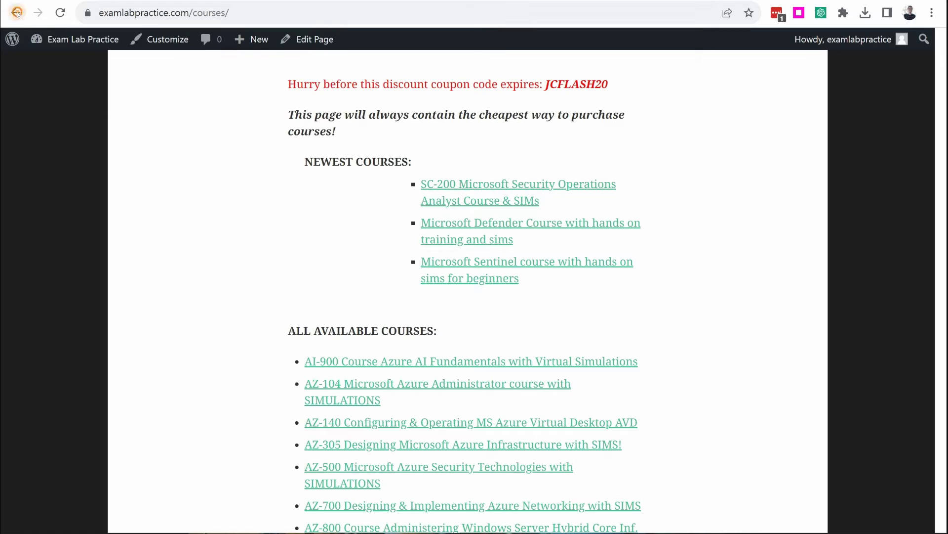
Return to the Windows Autopilot enrollment article from the Back history list
{"action": "right_click", "coordinate": [15, 12]}
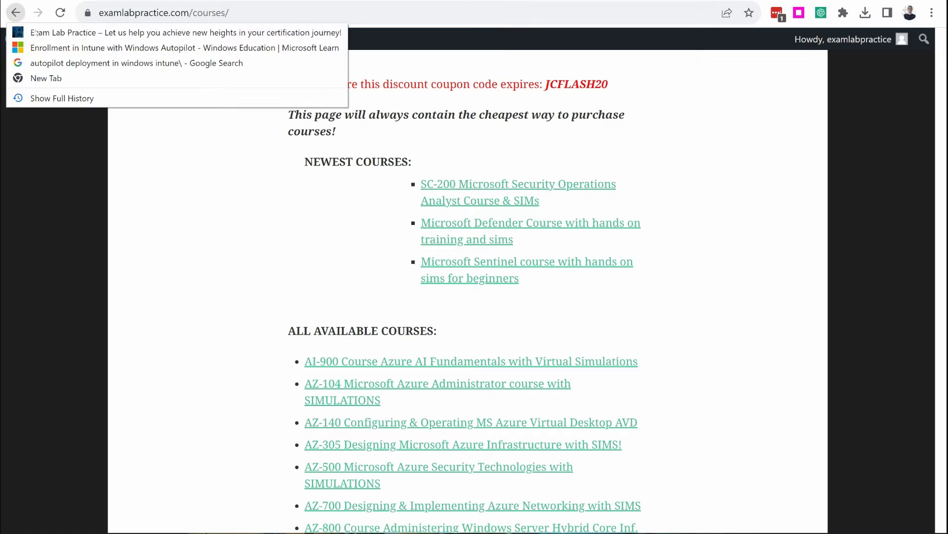
{"action": "left_click", "coordinate": [57, 48]}
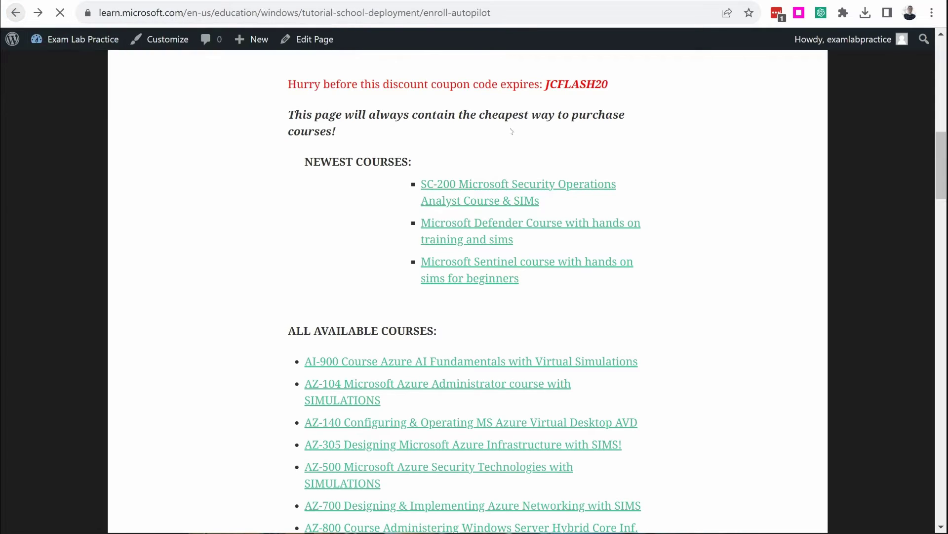
{"action": "scroll", "coordinate": [575, 242], "scroll_direction": "up", "scroll_amount": 15}
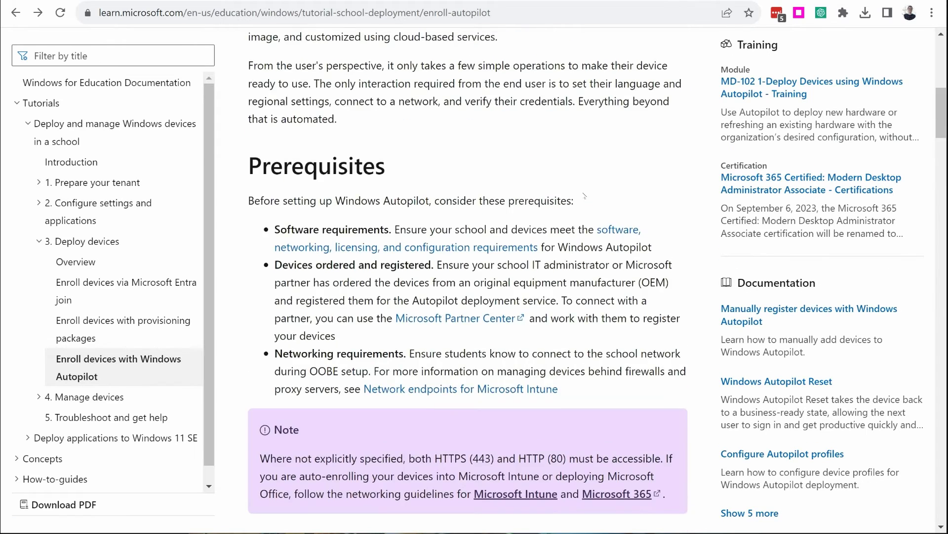
{"action": "scroll", "coordinate": [574, 243], "scroll_direction": "down", "scroll_amount": 10}
{"action": "scroll", "coordinate": [292, 195], "scroll_direction": "up", "scroll_amount": 3}
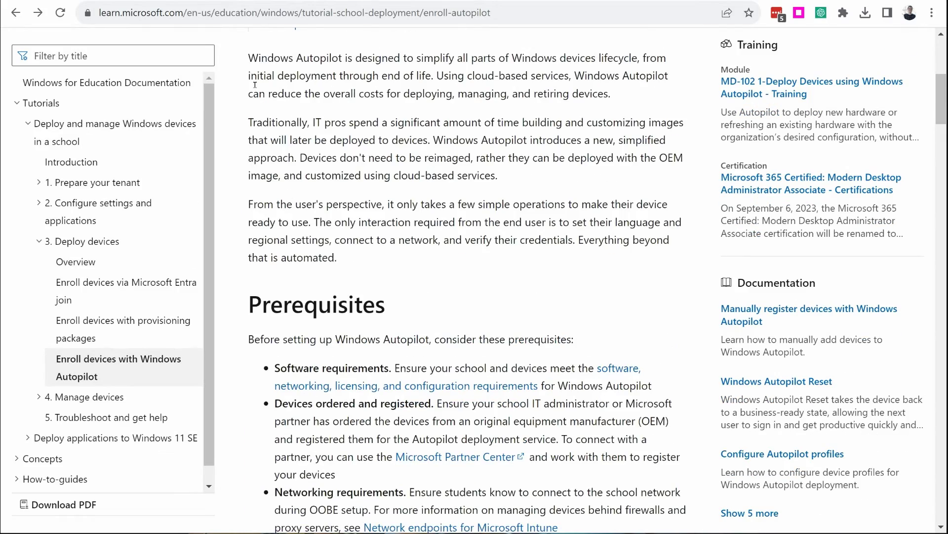
Copy the article text from the introduction through the deployment-profile steps
{"action": "left_click_drag", "start_coordinate": [251, 64], "coordinate": [459, 272]}
{"action": "scroll", "coordinate": [543, 345], "scroll_direction": "down", "scroll_amount": 10}
{"action": "right_click", "coordinate": [450, 204]}
{"action": "left_click", "coordinate": [482, 210]}
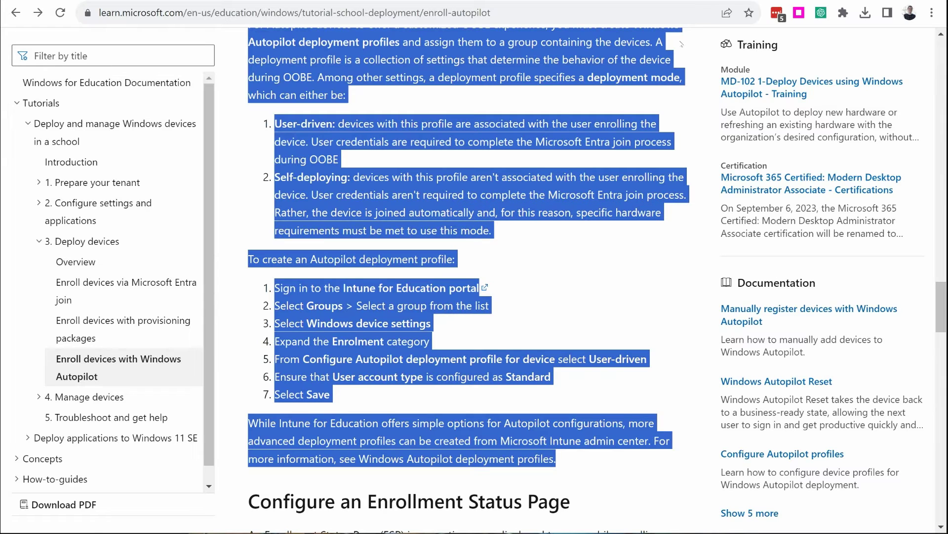
{"action": "key", "text": "ctrl+Tab"}
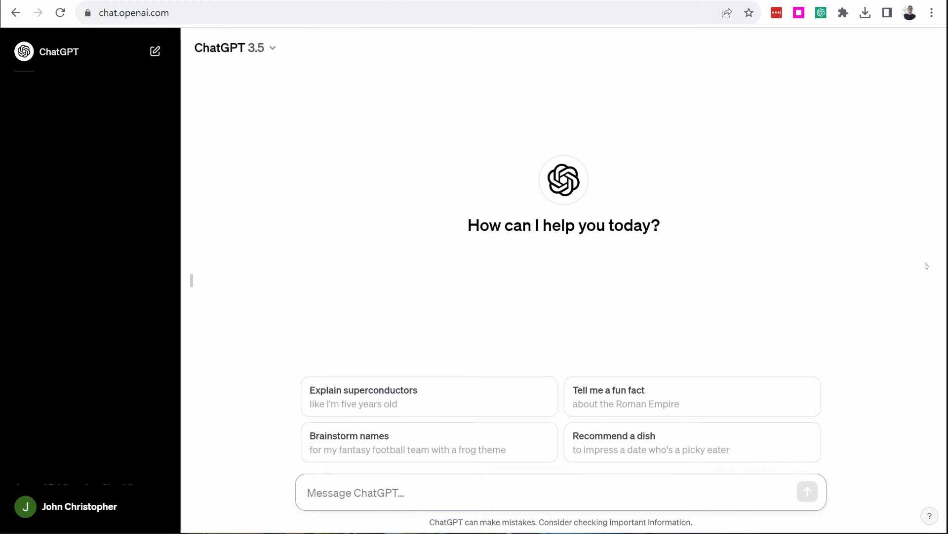
Send 'Can you summarize the key important facts in this article:' with the copied article pasted after it
{"action": "type", "text": "Can you summa"}
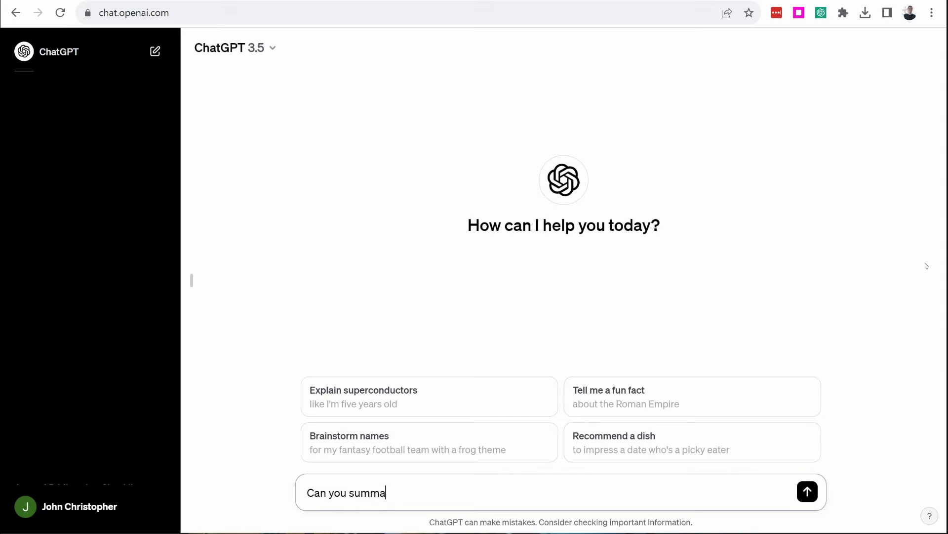
{"action": "type", "text": "rize the key important facts in this article?"}
{"action": "key", "text": "BackSpace"}
{"action": "type", "text": ":"}
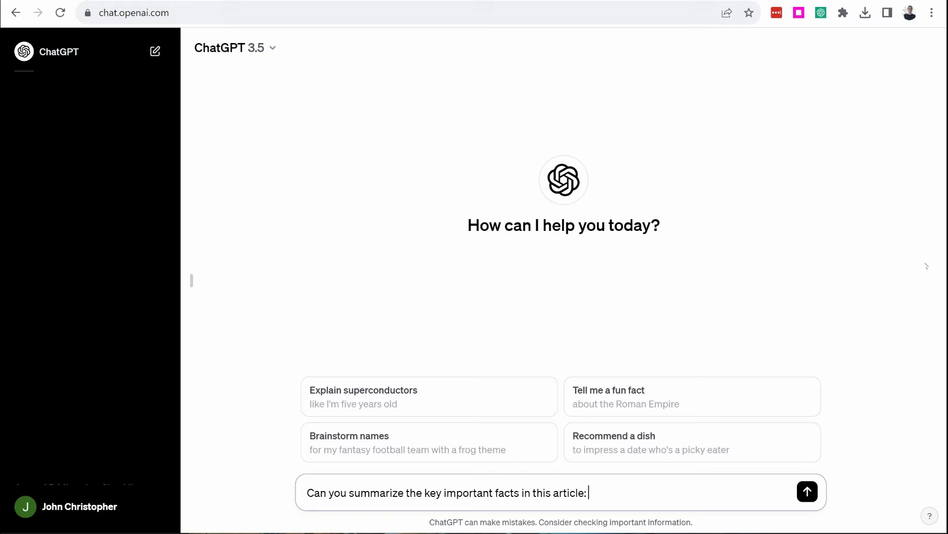
{"action": "key", "text": "ctrl+v"}
{"action": "key", "text": "Return"}
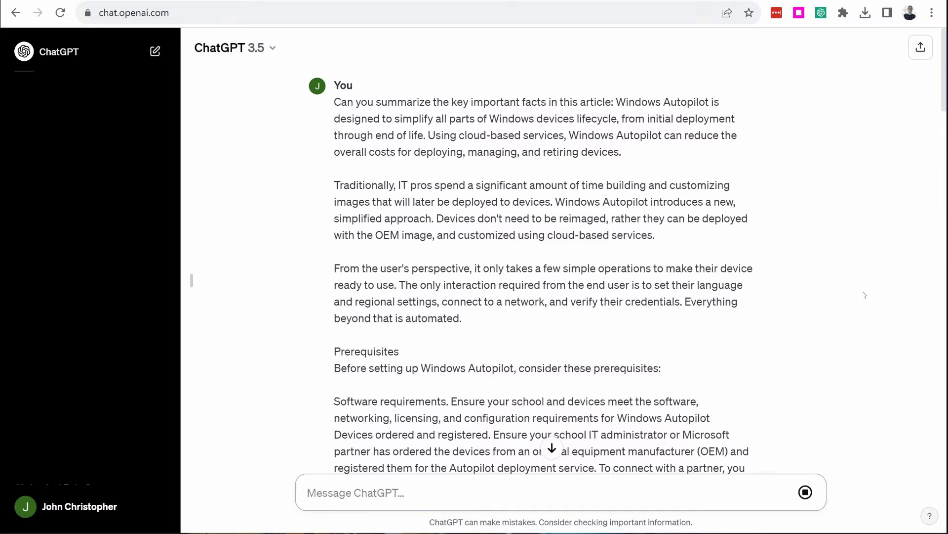
Read through the seven Windows Autopilot key facts and the closing summary
{"action": "scroll", "coordinate": [865, 295], "scroll_direction": "down", "scroll_amount": 20}
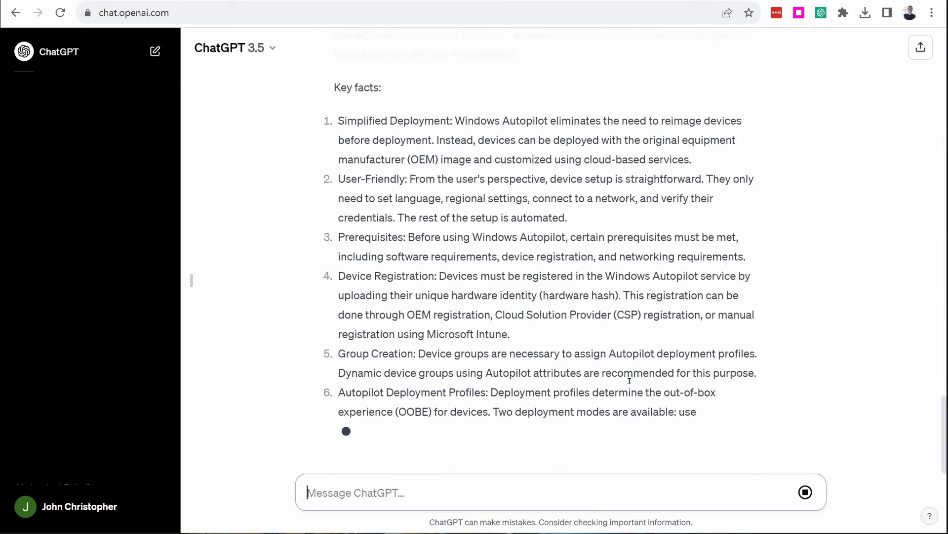
{"action": "scroll", "coordinate": [488, 271], "scroll_direction": "up", "scroll_amount": 5}
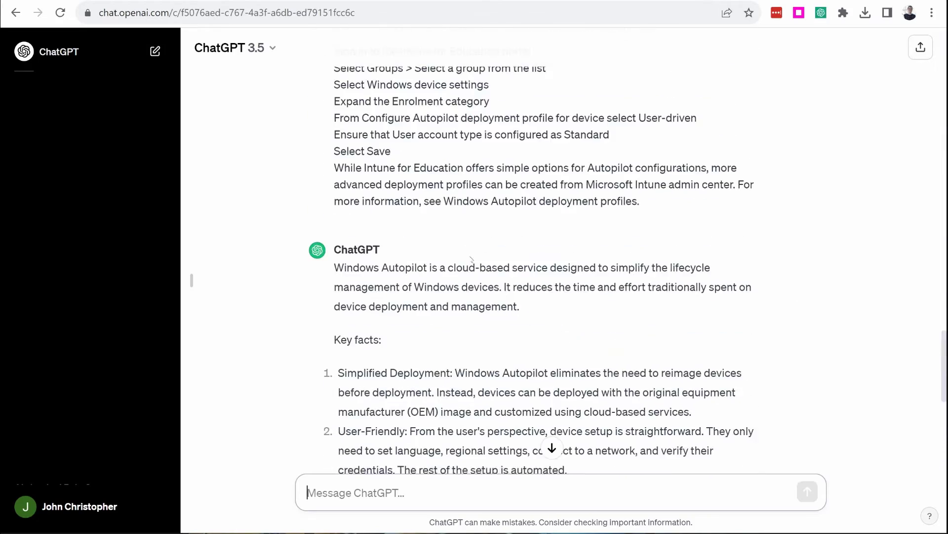
{"action": "scroll", "coordinate": [544, 292], "scroll_direction": "down", "scroll_amount": 2}
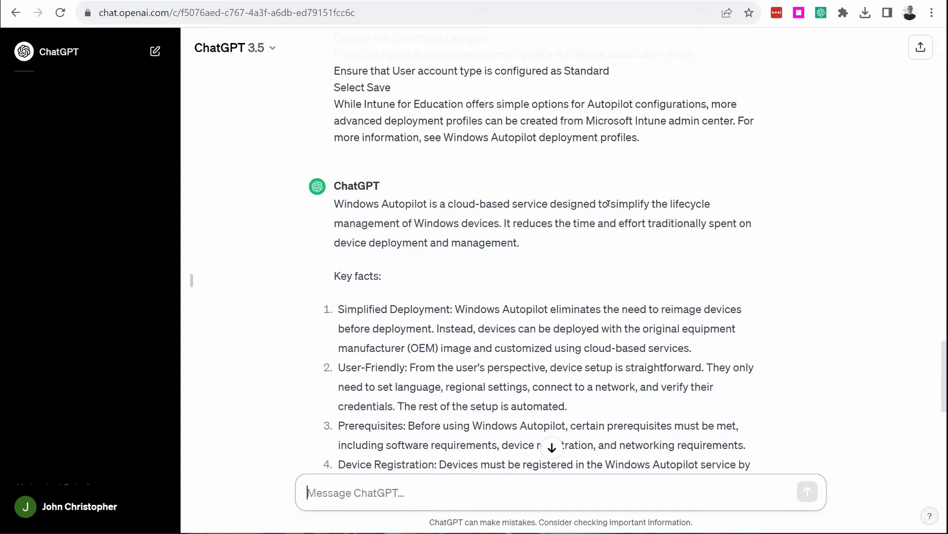
{"action": "scroll", "coordinate": [373, 247], "scroll_direction": "down", "scroll_amount": 4}
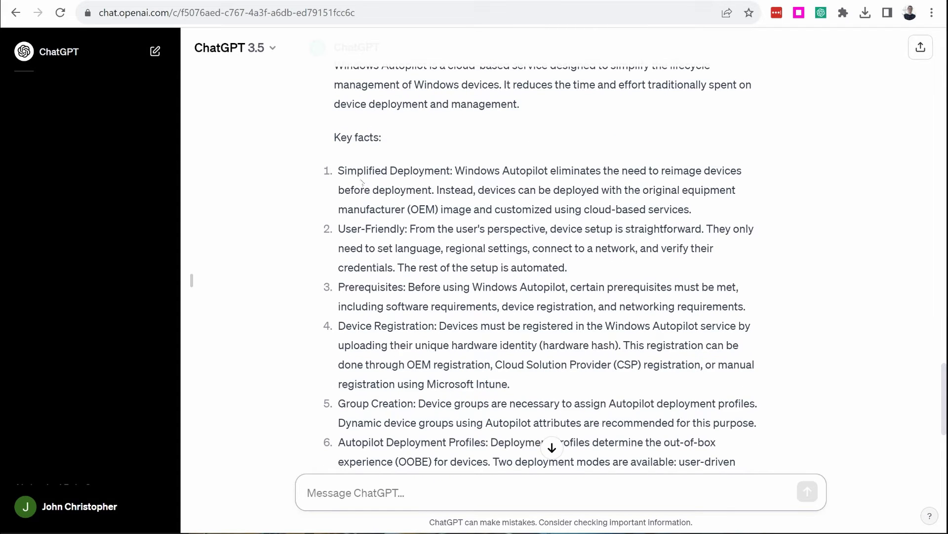
{"action": "left_click_drag", "start_coordinate": [469, 170], "coordinate": [515, 209]}
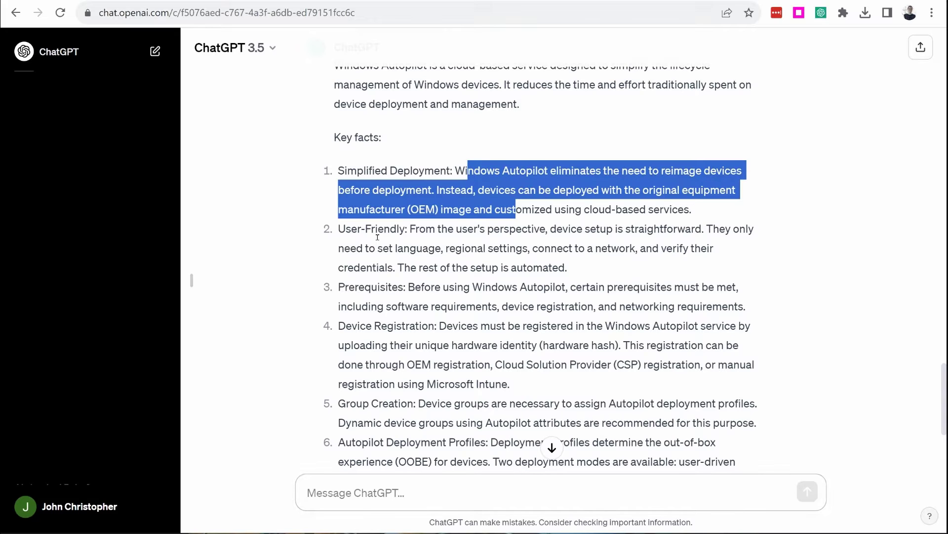
{"action": "left_click", "coordinate": [391, 235]}
{"action": "scroll", "coordinate": [380, 257], "scroll_direction": "down", "scroll_amount": 2}
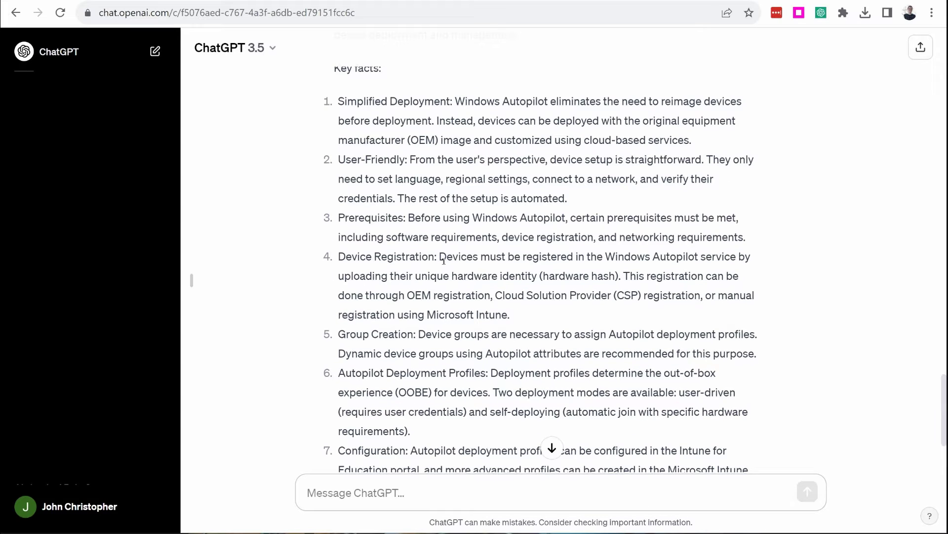
{"action": "scroll", "coordinate": [342, 266], "scroll_direction": "down", "scroll_amount": 2}
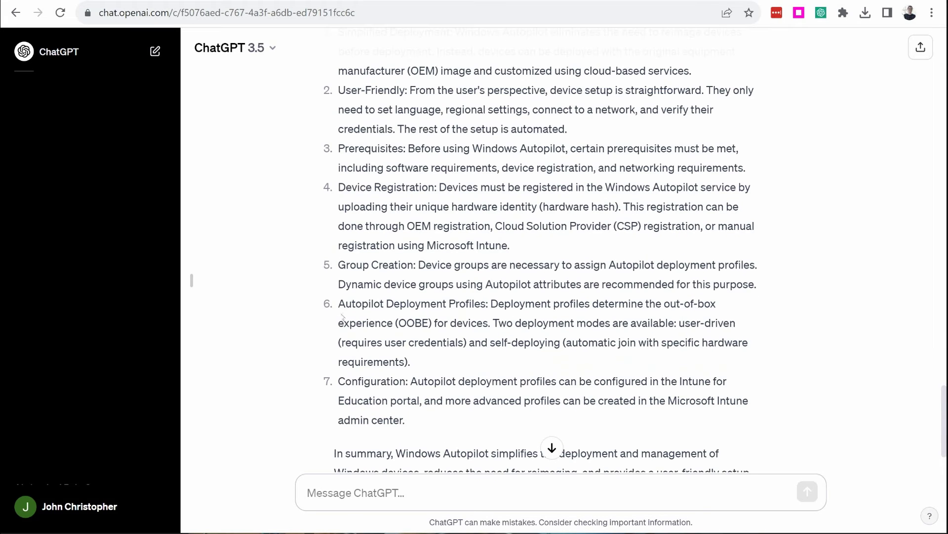
{"action": "scroll", "coordinate": [341, 317], "scroll_direction": "down", "scroll_amount": 3}
{"action": "scroll", "coordinate": [481, 372], "scroll_direction": "up", "scroll_amount": 6}
{"action": "scroll", "coordinate": [514, 279], "scroll_direction": "up", "scroll_amount": 2}
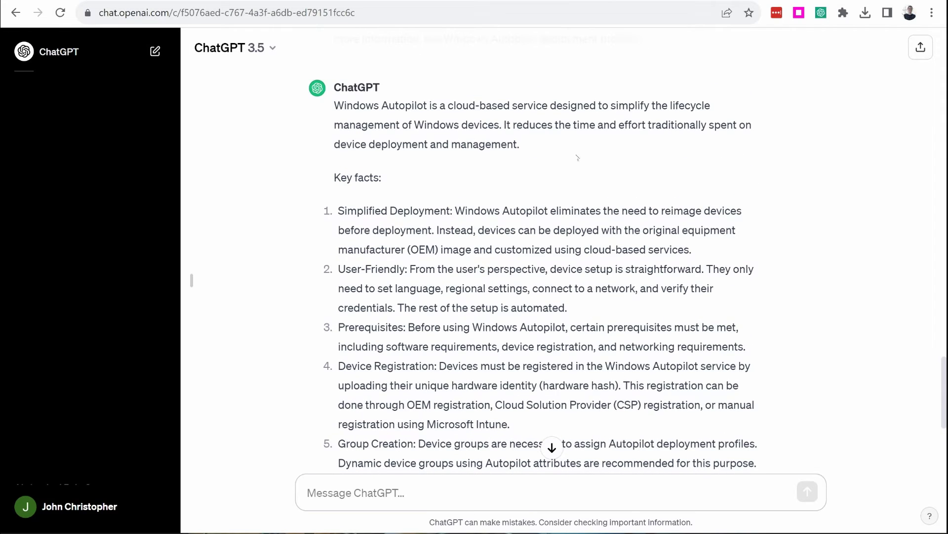
{"action": "scroll", "coordinate": [578, 176], "scroll_direction": "down", "scroll_amount": 4}
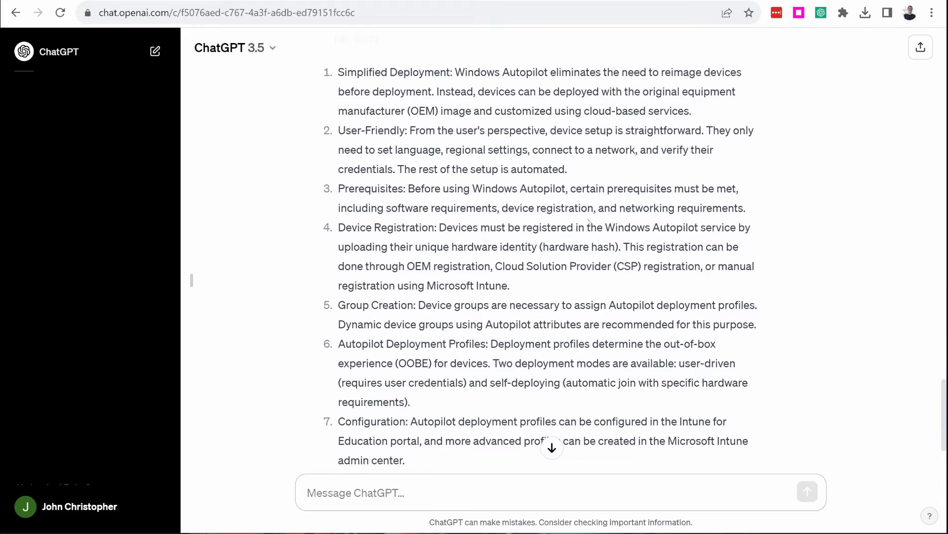
{"action": "scroll", "coordinate": [590, 217], "scroll_direction": "down", "scroll_amount": 4}
Ask for a multiple-choice question from that data, then follow up with 'Give me 10'
{"action": "scroll", "coordinate": [469, 444], "scroll_direction": "up", "scroll_amount": 4}
{"action": "left_click", "coordinate": [451, 505]}
{"action": "type", "text": "Can you"}
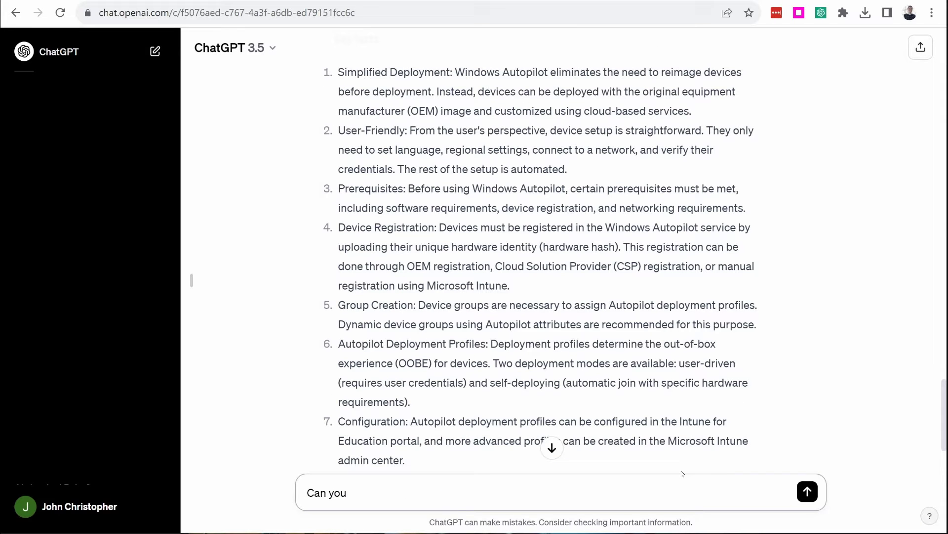
{"action": "type", "text": " give me a multiple choice type"}
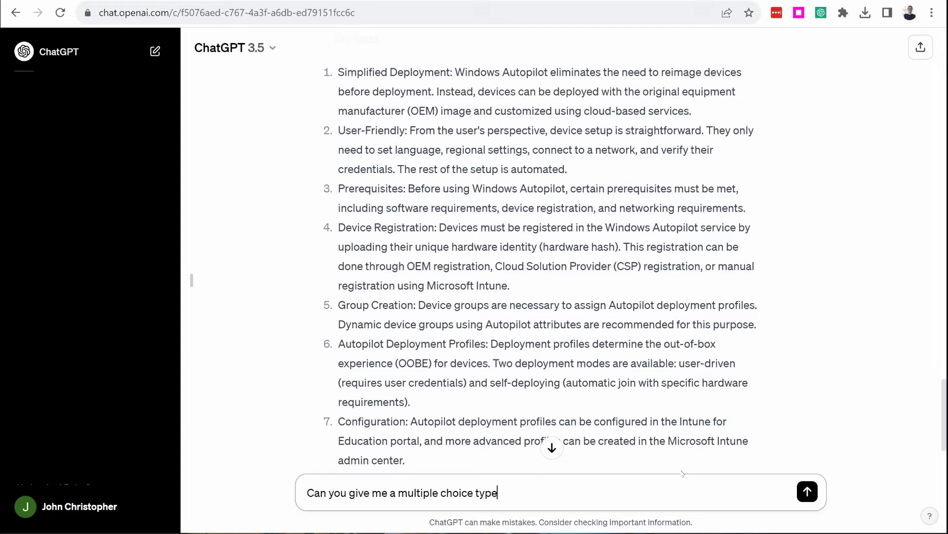
{"action": "type", "text": " question from that data?"}
{"action": "key", "text": "Return"}
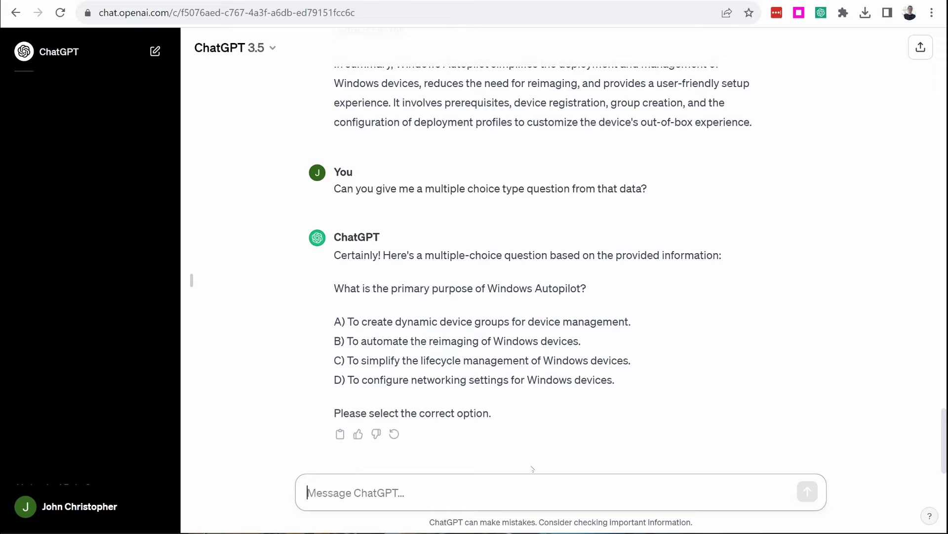
{"action": "type", "text": "Give me 10"}
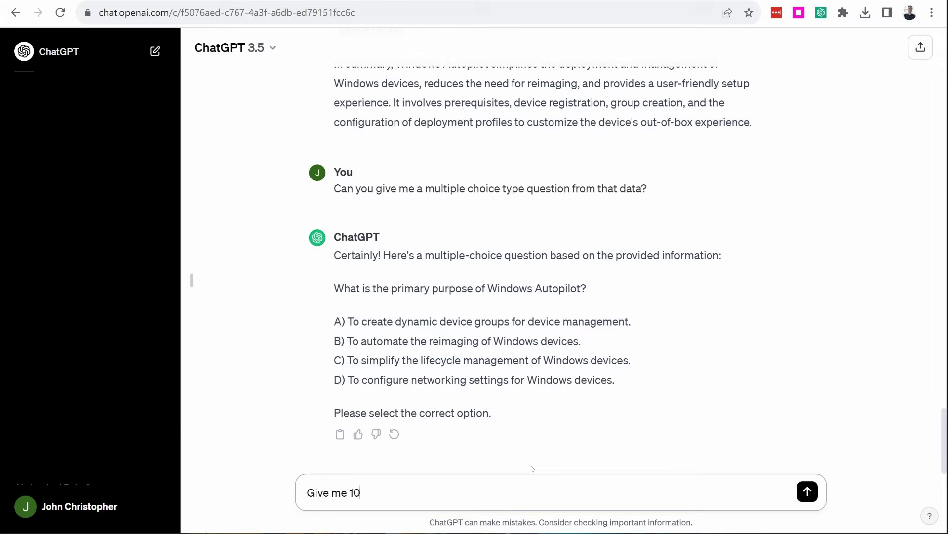
{"action": "key", "text": "Return"}
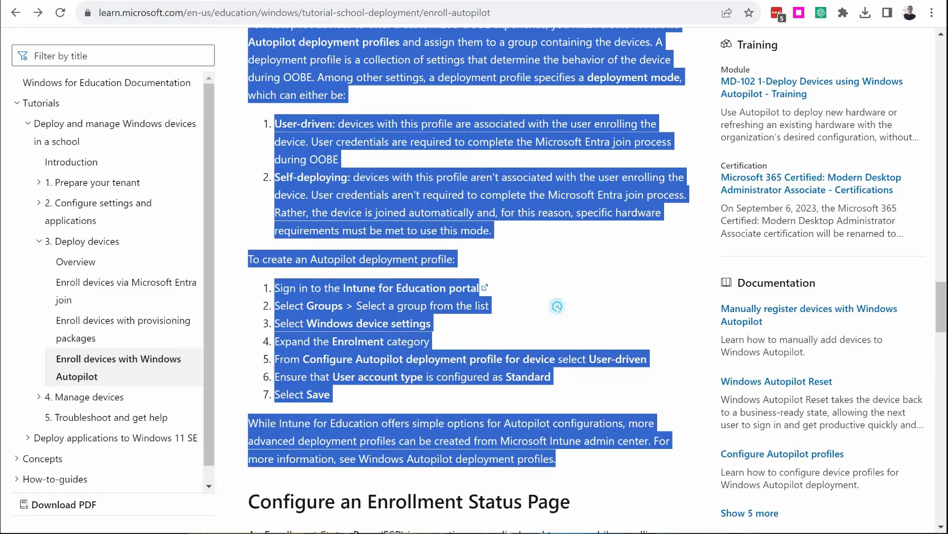
Copy the User-driven and Self-deploying mode descriptions from the article's deployment profile section
{"action": "scroll", "coordinate": [557, 309], "scroll_direction": "down", "scroll_amount": 5}
{"action": "left_click", "coordinate": [548, 182]}
{"action": "scroll", "coordinate": [548, 183], "scroll_direction": "down", "scroll_amount": 20}
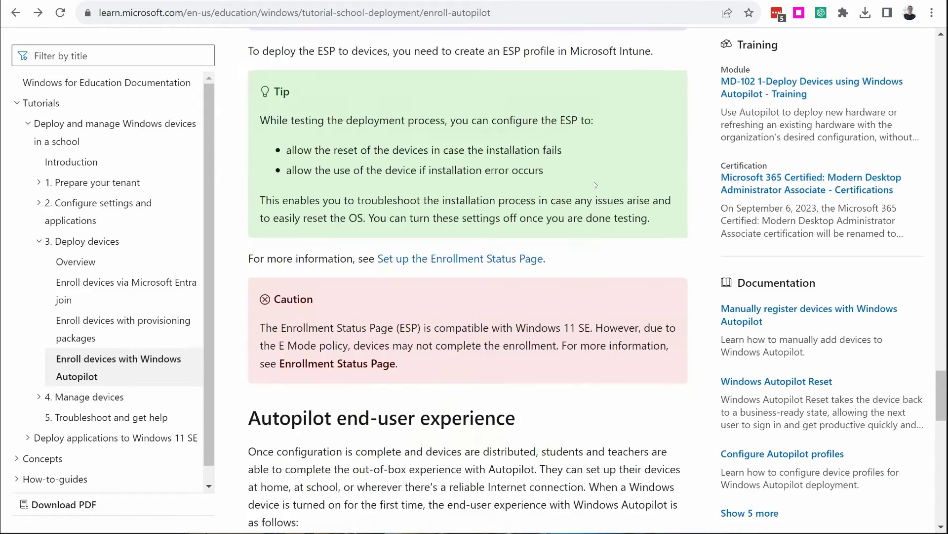
{"action": "scroll", "coordinate": [590, 192], "scroll_direction": "down", "scroll_amount": 10}
{"action": "scroll", "coordinate": [583, 207], "scroll_direction": "up", "scroll_amount": 20}
{"action": "scroll", "coordinate": [579, 220], "scroll_direction": "up", "scroll_amount": 15}
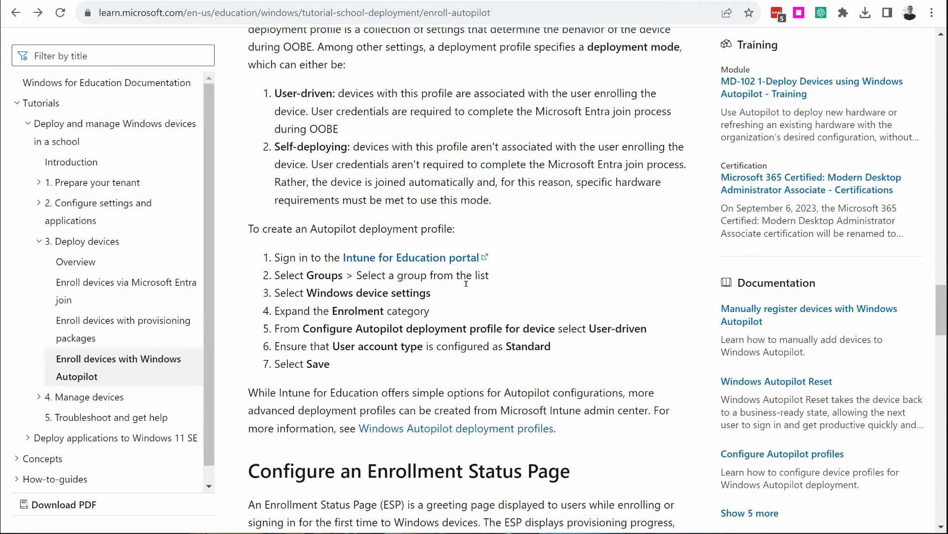
{"action": "left_click_drag", "start_coordinate": [271, 95], "coordinate": [492, 199]}
{"action": "right_click", "coordinate": [450, 186]}
{"action": "left_click", "coordinate": [489, 197]}
{"action": "left_click", "coordinate": [334, 150]}
{"action": "scroll", "coordinate": [353, 124], "scroll_direction": "up", "scroll_amount": 3}
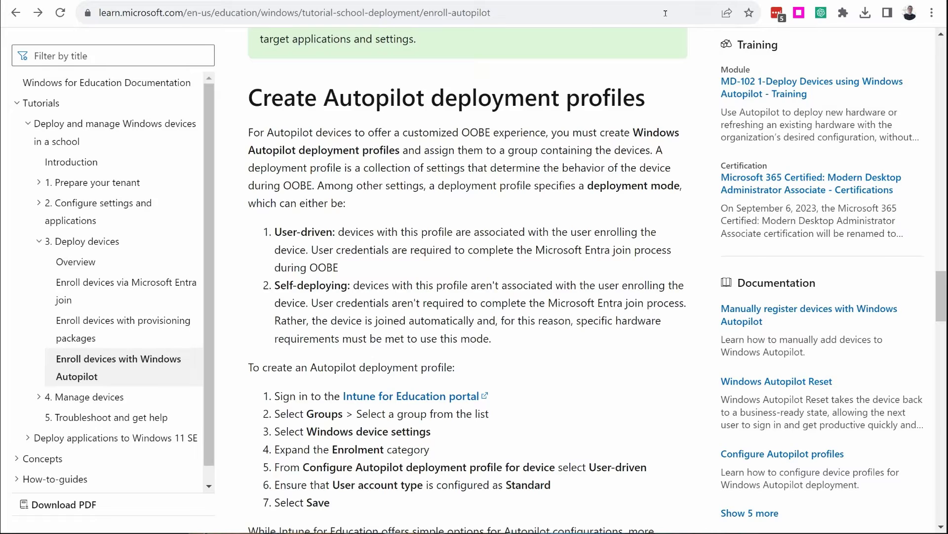
{"action": "key", "text": "ctrl+Tab"}
Ask 'Can you explain user driven vs self deployment profiles in intune?' and review the answer
{"action": "type", "text": "Can you e"}
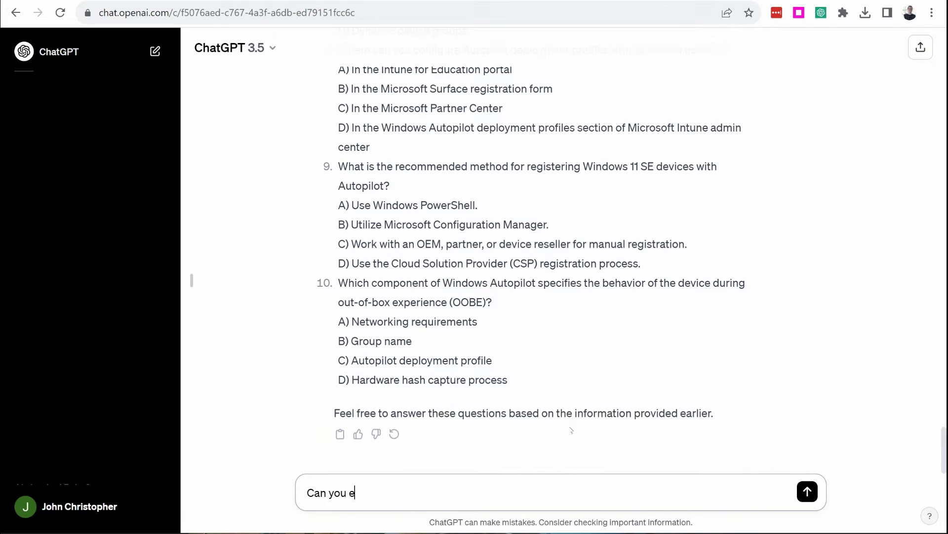
{"action": "type", "text": "xplain yo"}
{"action": "key", "text": "BackSpace"}
{"action": "key", "text": "BackSpace"}
{"action": "type", "text": "user  driven "}
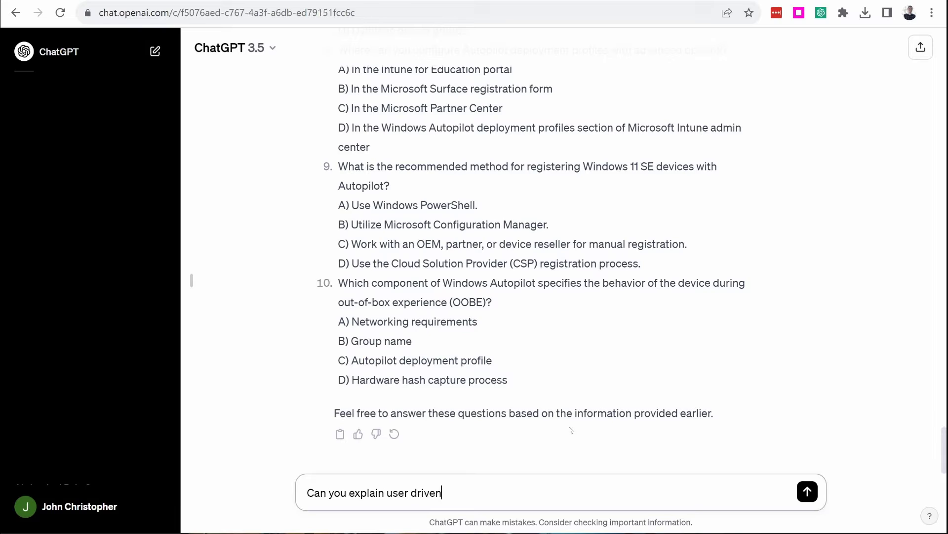
{"action": "type", "text": "vs self deployment profil"}
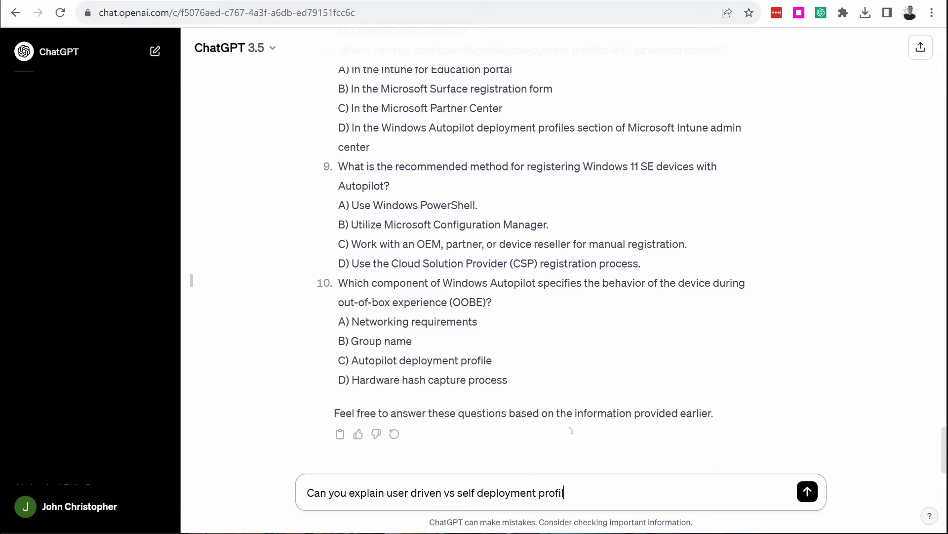
{"action": "type", "text": "es in intu"}
{"action": "key", "text": "BackSpace"}
{"action": "key", "text": "BackSpace"}
{"action": "key", "text": "BackSpace"}
{"action": "type", "text": "tun"}
{"action": "key", "text": "BackSpace"}
{"action": "key", "text": "BackSpace"}
{"action": "key", "text": "BackSpace"}
{"action": "type", "text": "ntune?"}
{"action": "key", "text": "Return"}
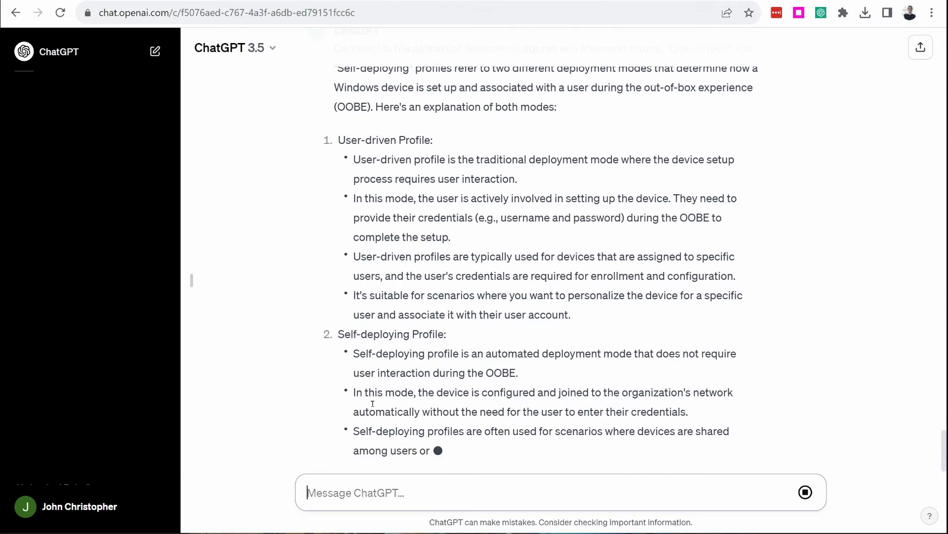
{"action": "scroll", "coordinate": [415, 214], "scroll_direction": "up", "scroll_amount": 5}
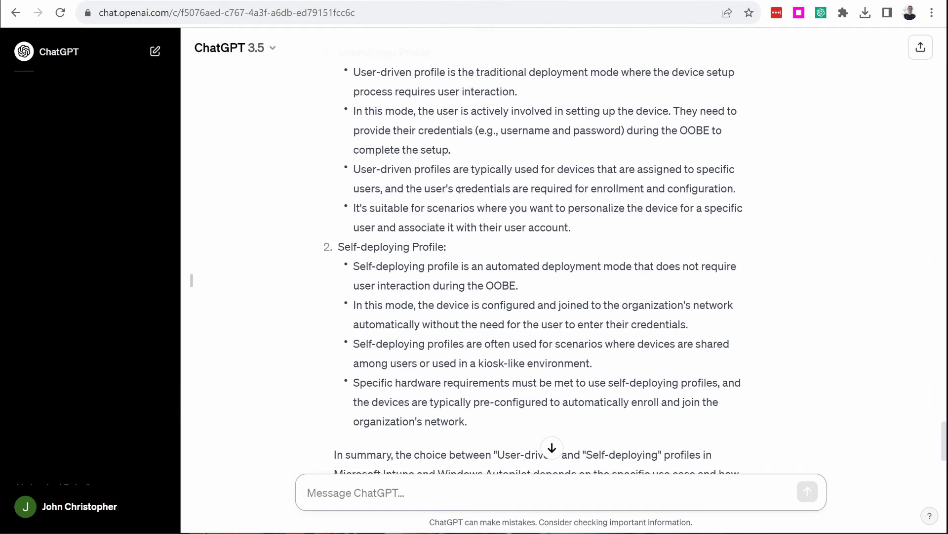
{"action": "scroll", "coordinate": [394, 337], "scroll_direction": "down", "scroll_amount": 4}
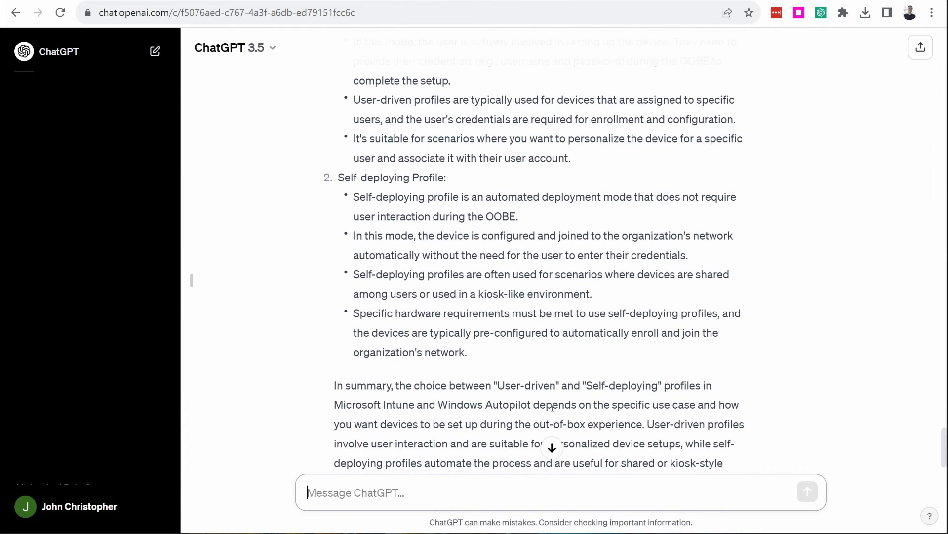
{"action": "scroll", "coordinate": [456, 342], "scroll_direction": "down", "scroll_amount": 2}
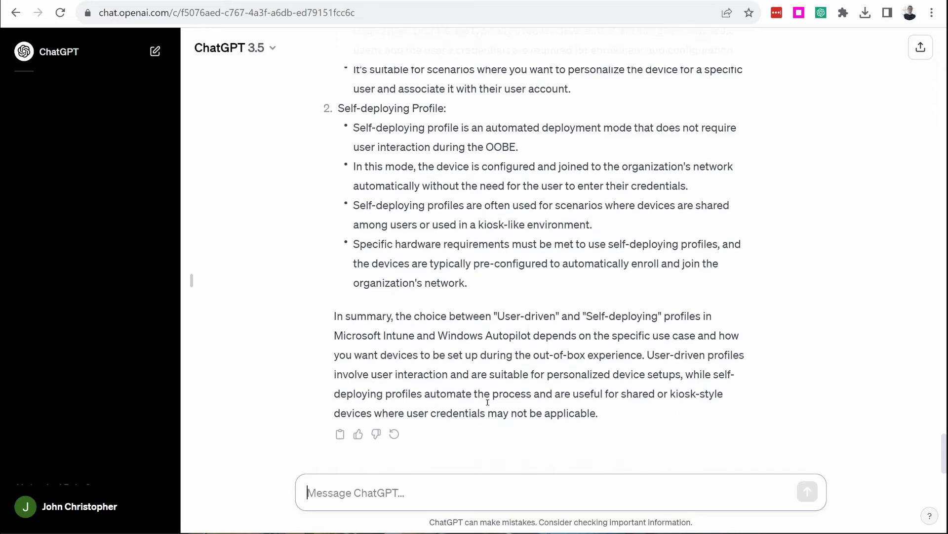
Ask 'Can you give me more details on self deploying?' and read the reply
{"action": "type", "text": "Ca"}
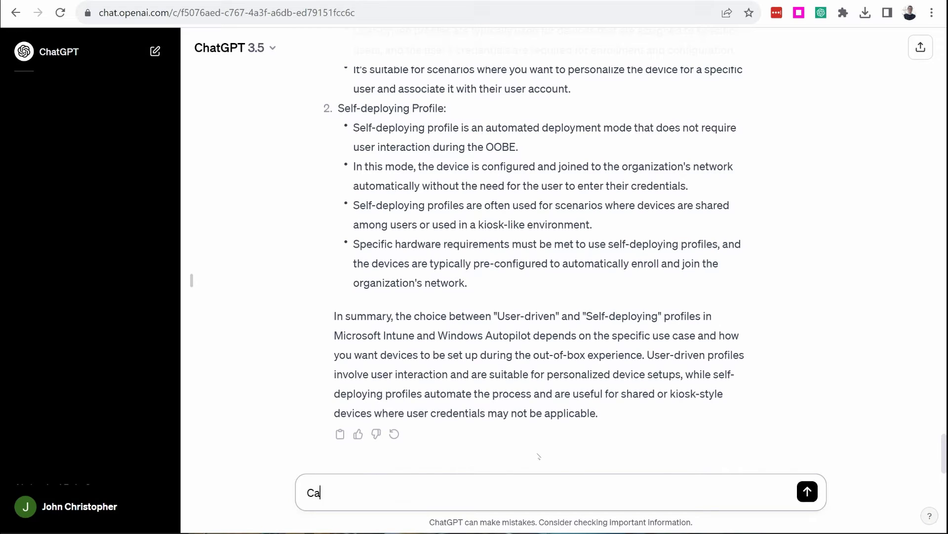
{"action": "type", "text": "n you give me more details"}
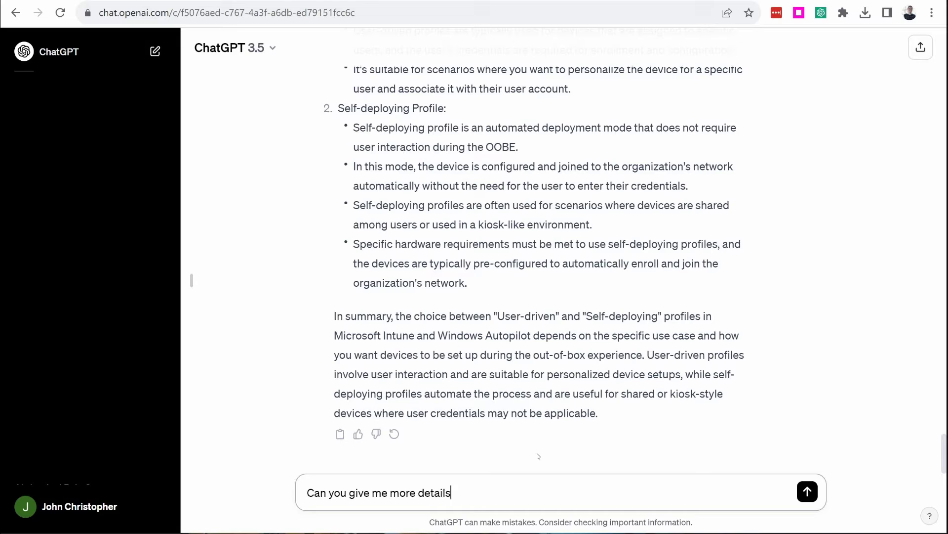
{"action": "type", "text": " on self deploying?"}
{"action": "key", "text": "Return"}
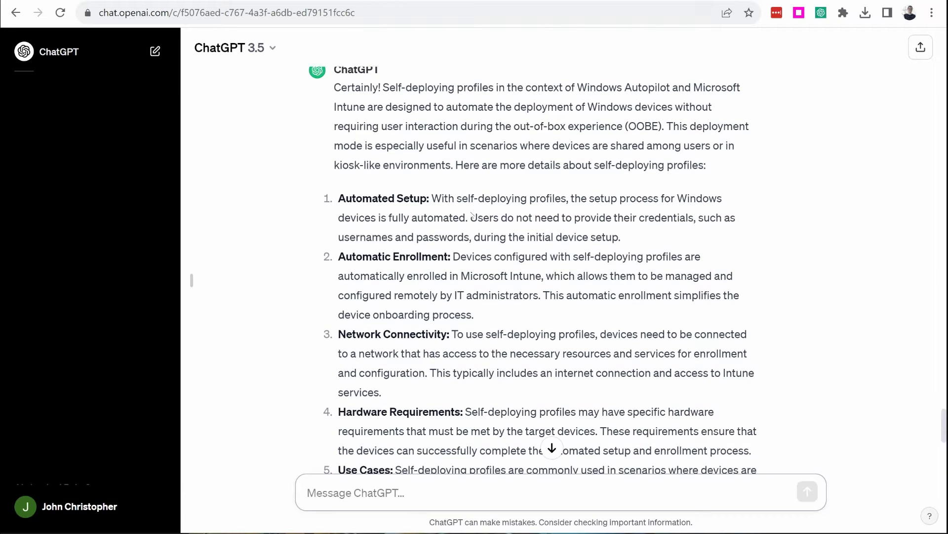
{"action": "scroll", "coordinate": [481, 381], "scroll_direction": "down", "scroll_amount": 7}
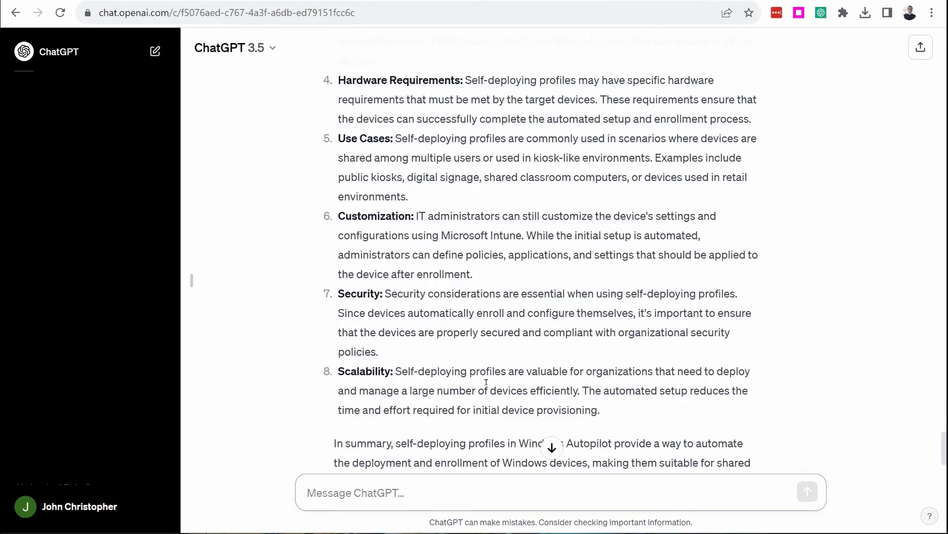
{"action": "scroll", "coordinate": [486, 381], "scroll_direction": "down", "scroll_amount": 1}
{"action": "scroll", "coordinate": [406, 393], "scroll_direction": "down", "scroll_amount": 1}
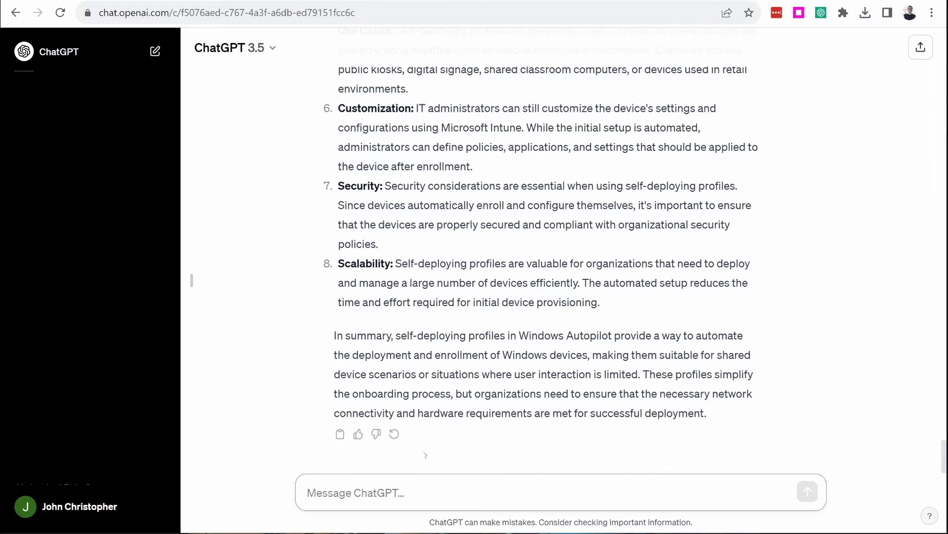
Ask 'Can me 3 use cases for self deploying' and review the kiosk, signage and classroom examples
{"action": "type", "text": "Can me 3 use cases for self deployment"}
{"action": "key", "text": "BackSpace"}
{"action": "key", "text": "BackSpace"}
{"action": "key", "text": "BackSpace"}
{"action": "key", "text": "BackSpace"}
{"action": "type", "text": "ing"}
{"action": "key", "text": "Return"}
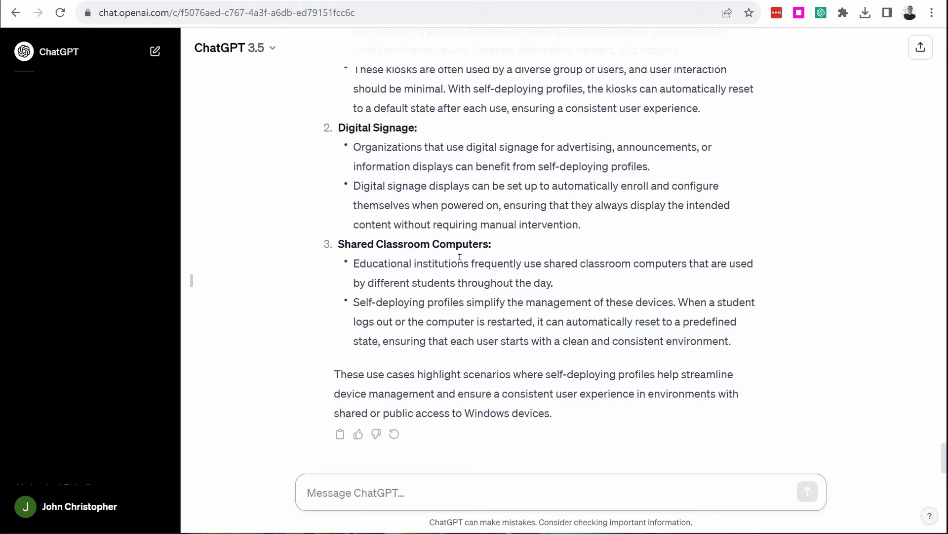
{"action": "scroll", "coordinate": [557, 405], "scroll_direction": "up", "scroll_amount": 1}
{"action": "scroll", "coordinate": [562, 288], "scroll_direction": "down", "scroll_amount": 1}
Draft the prompt 'Create 20 flash cards based on the information you have provided here', fixing typos
{"action": "type", "text": "Createm"}
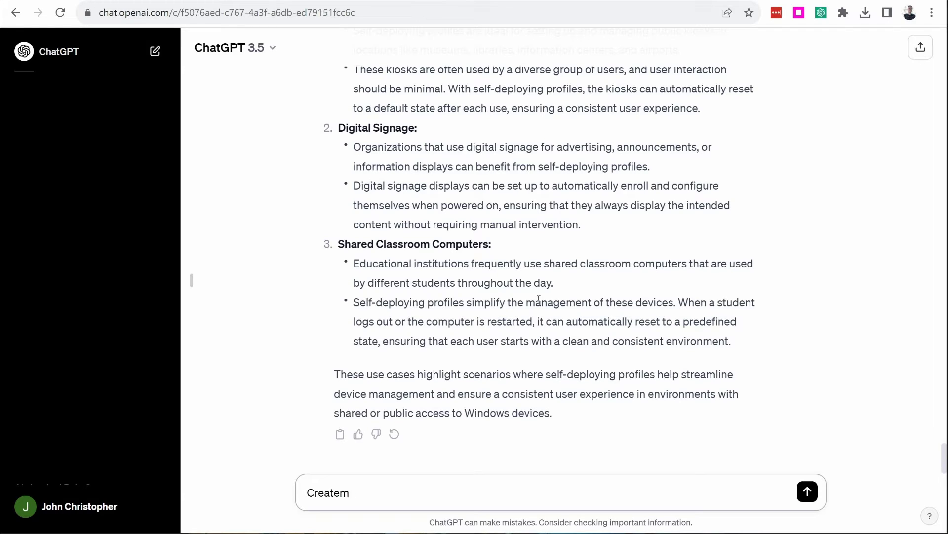
{"action": "key", "text": "BackSpace"}
{"action": "type", "text": "20 flash cards based on the "}
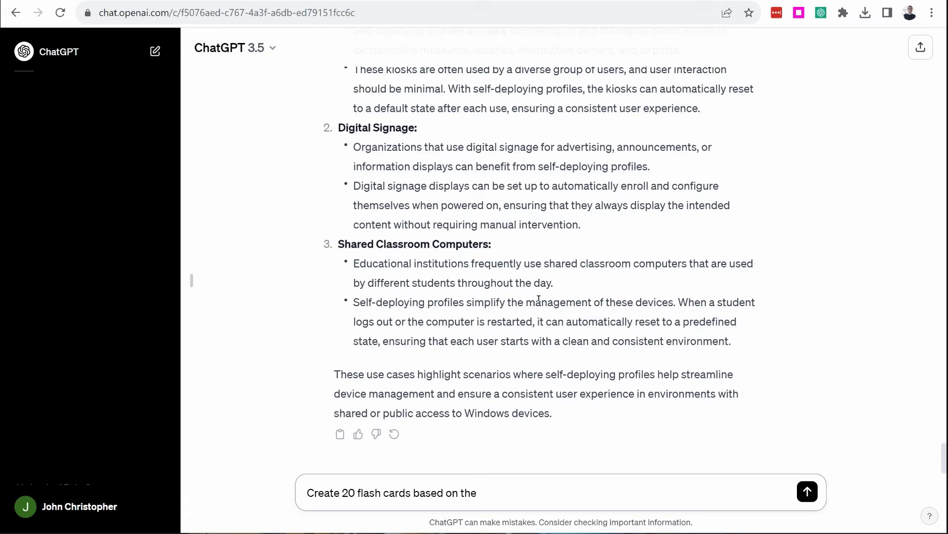
{"action": "type", "text": "a"}
{"action": "key", "text": "BackSpace"}
{"action": "type", "text": "imformatio"}
{"action": "key", "text": "BackSpace"}
{"action": "key", "text": "BackSpace"}
{"action": "key", "text": "BackSpace"}
{"action": "key", "text": "BackSpace"}
{"action": "key", "text": "BackSpace"}
{"action": "key", "text": "BackSpace"}
{"action": "key", "text": "BackSpace"}
{"action": "key", "text": "BackSpace"}
{"action": "key", "text": "BackSpace"}
{"action": "type", "text": "nformation you have provided here"}
{"action": "key", "text": "Return"}
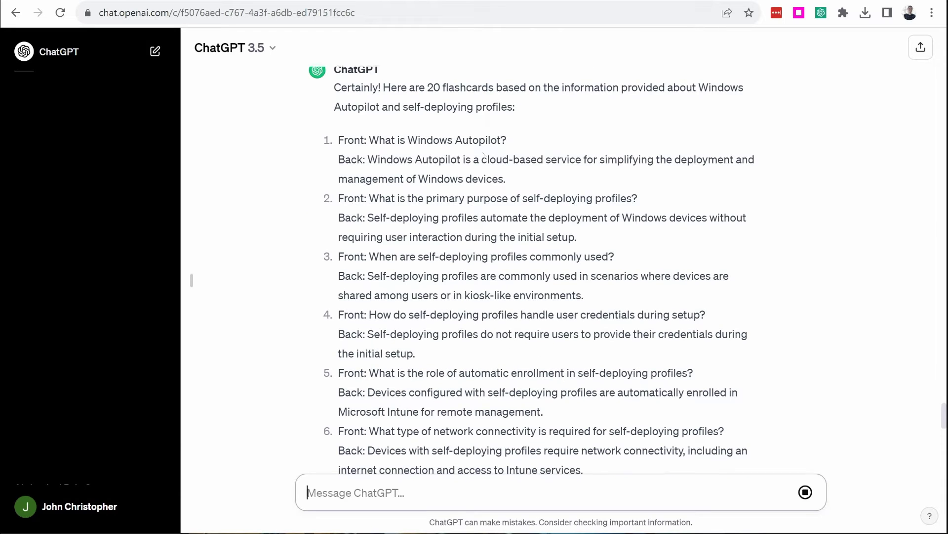
{"action": "scroll", "coordinate": [401, 452], "scroll_direction": "down", "scroll_amount": 20}
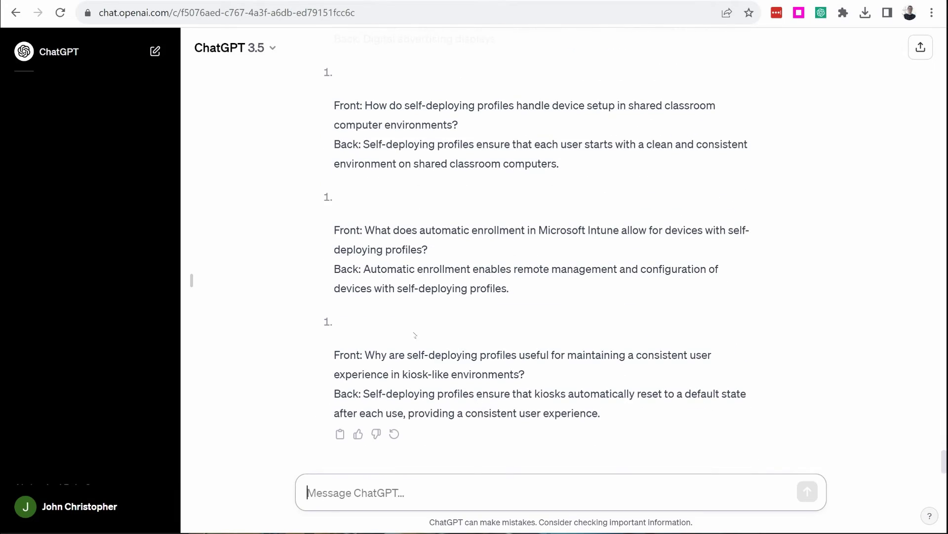
{"action": "scroll", "coordinate": [444, 320], "scroll_direction": "up", "scroll_amount": 20}
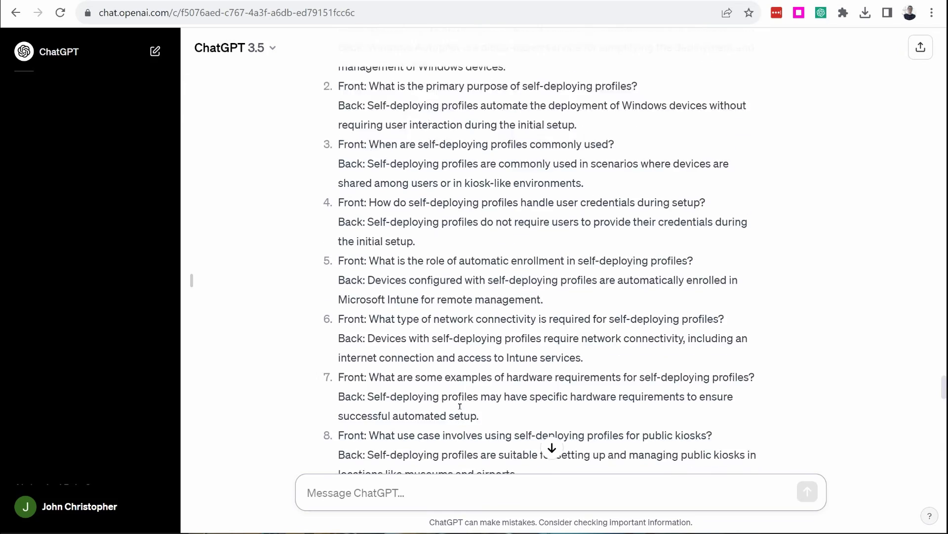
{"action": "scroll", "coordinate": [455, 388], "scroll_direction": "up", "scroll_amount": 15}
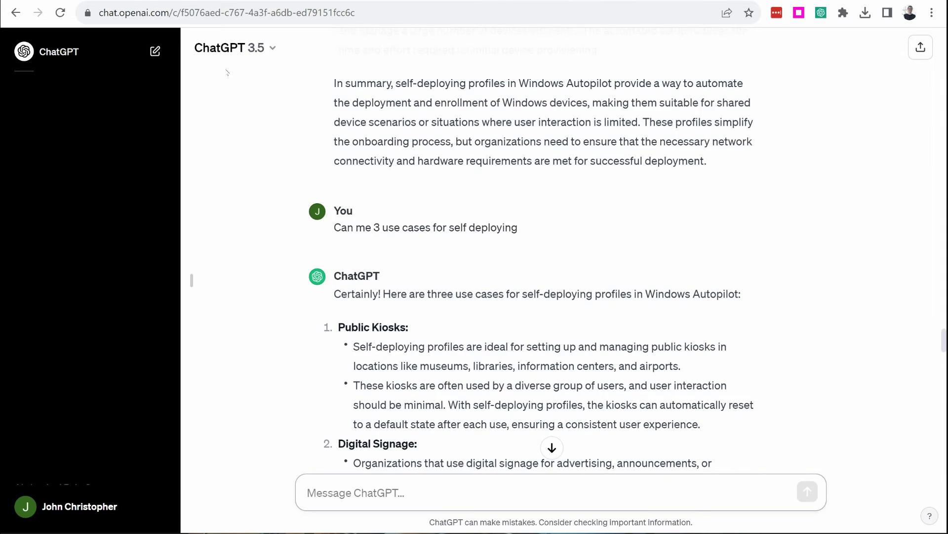
{"action": "scroll", "coordinate": [576, 300], "scroll_direction": "up", "scroll_amount": 20}
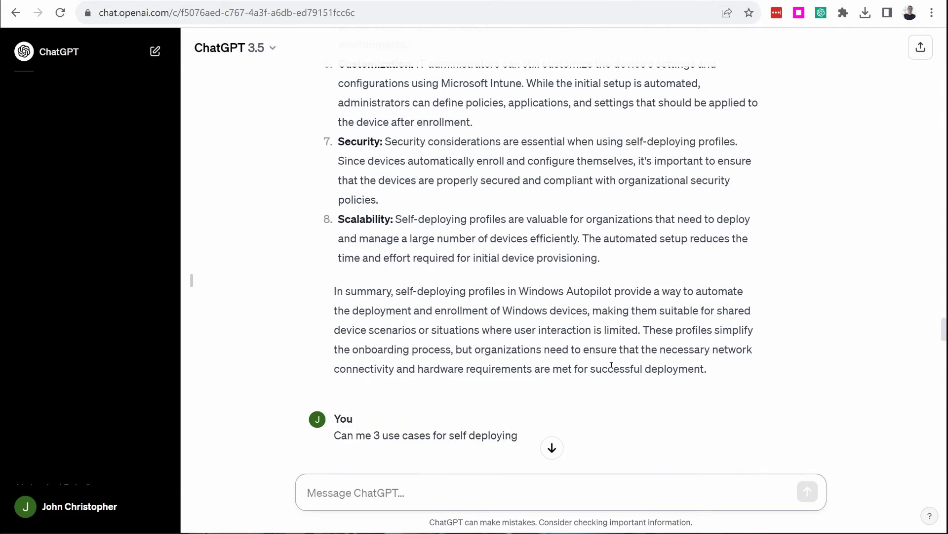
{"action": "scroll", "coordinate": [634, 346], "scroll_direction": "up", "scroll_amount": 10}
{"action": "scroll", "coordinate": [629, 340], "scroll_direction": "down", "scroll_amount": 17}
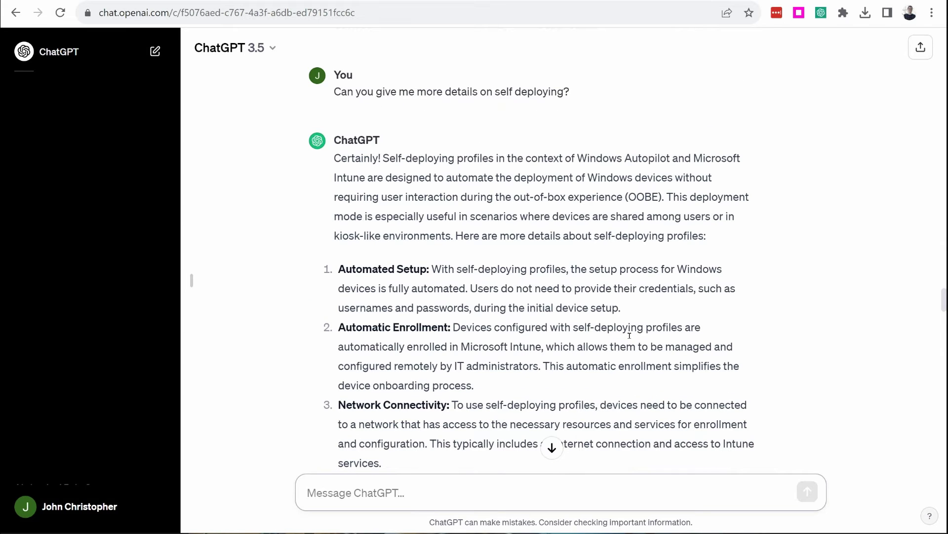
{"action": "scroll", "coordinate": [629, 335], "scroll_direction": "down", "scroll_amount": 7}
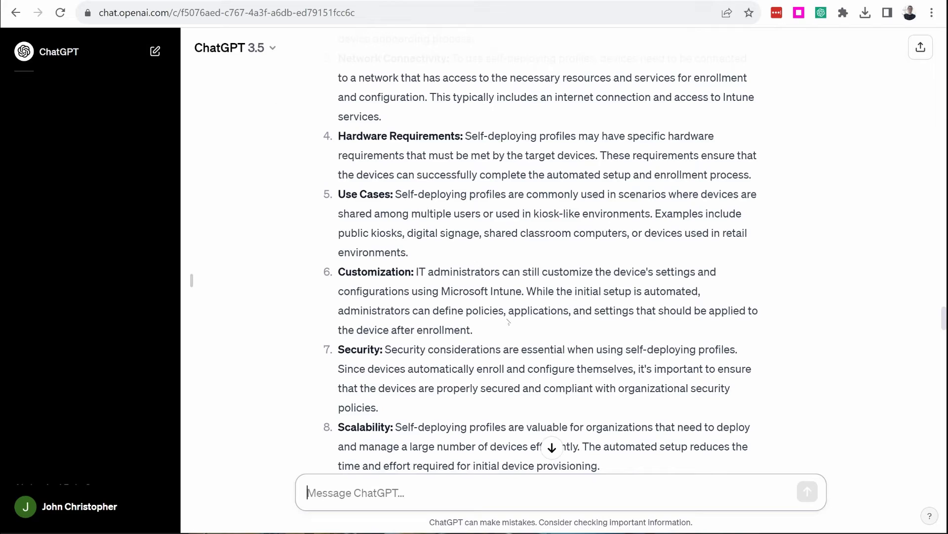
{"action": "scroll", "coordinate": [566, 380], "scroll_direction": "down", "scroll_amount": 4}
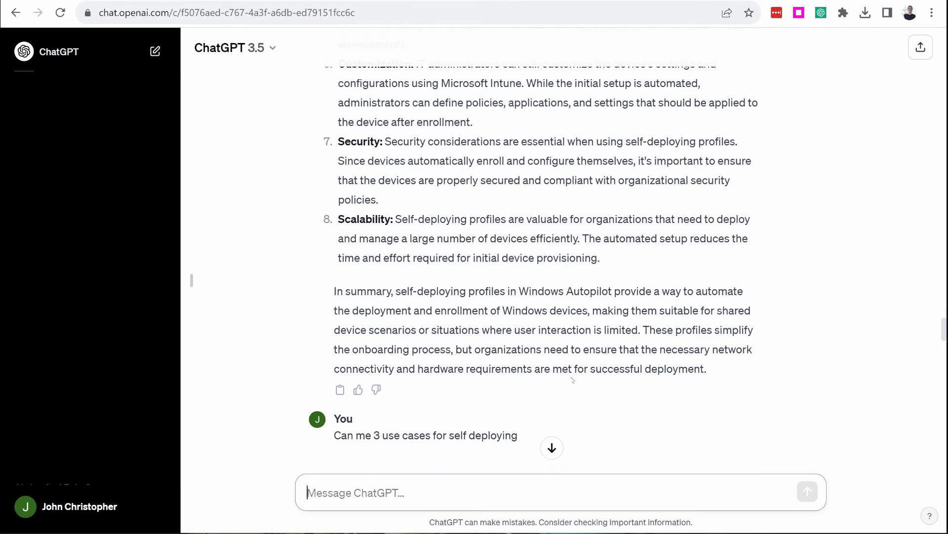
{"action": "scroll", "coordinate": [572, 378], "scroll_direction": "up", "scroll_amount": 20}
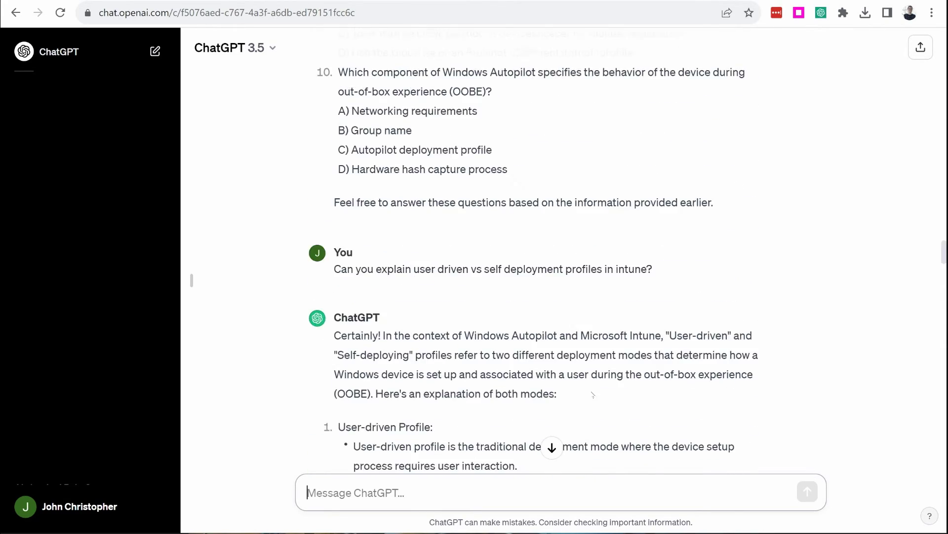
{"action": "scroll", "coordinate": [595, 400], "scroll_direction": "up", "scroll_amount": 20}
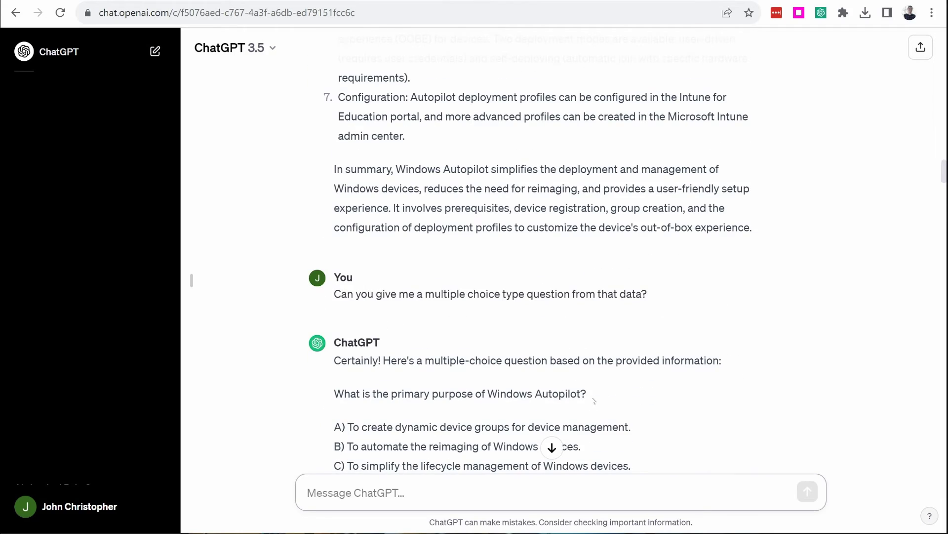
{"action": "scroll", "coordinate": [588, 398], "scroll_direction": "down", "scroll_amount": 14}
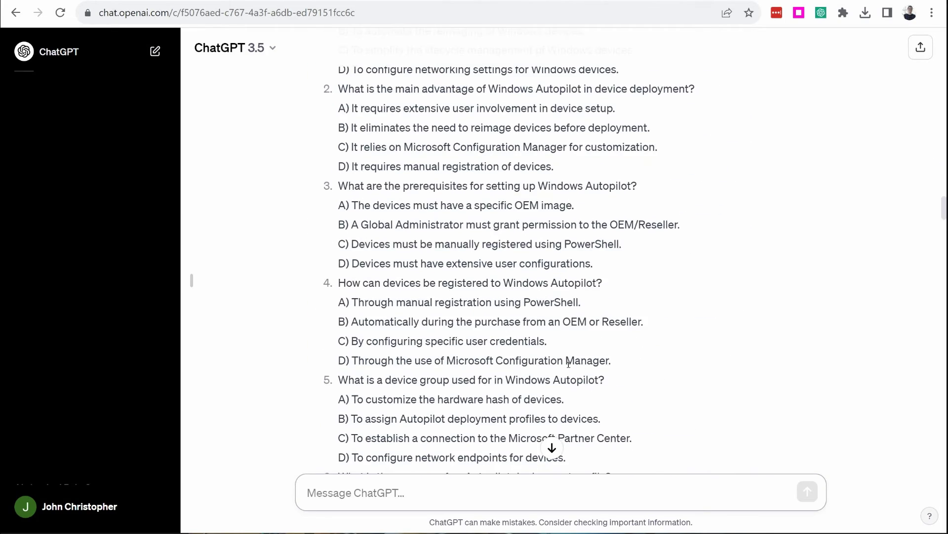
{"action": "scroll", "coordinate": [568, 365], "scroll_direction": "up", "scroll_amount": 3}
{"action": "scroll", "coordinate": [533, 348], "scroll_direction": "down", "scroll_amount": 12}
{"action": "scroll", "coordinate": [534, 348], "scroll_direction": "up", "scroll_amount": 17}
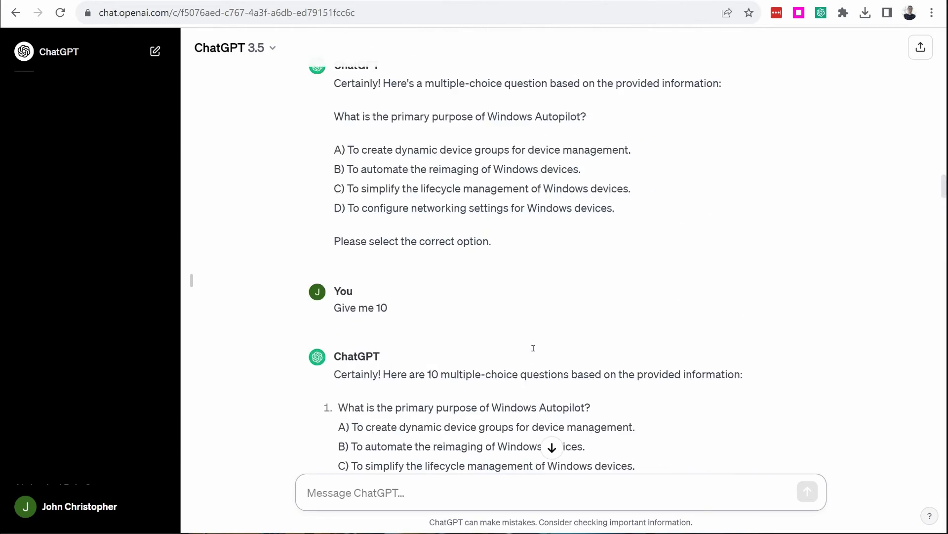
{"action": "scroll", "coordinate": [531, 348], "scroll_direction": "down", "scroll_amount": 18}
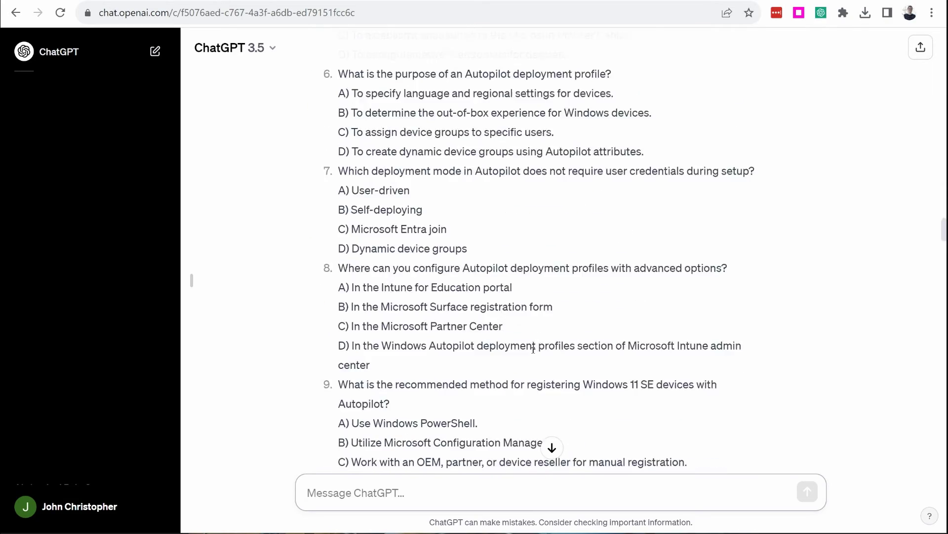
{"action": "scroll", "coordinate": [531, 349], "scroll_direction": "down", "scroll_amount": 20}
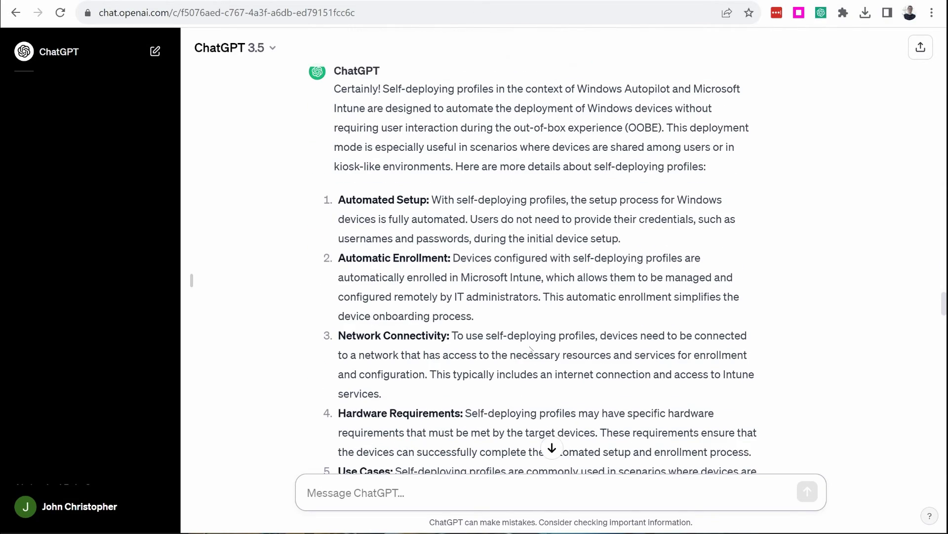
{"action": "scroll", "coordinate": [530, 349], "scroll_direction": "down", "scroll_amount": 18}
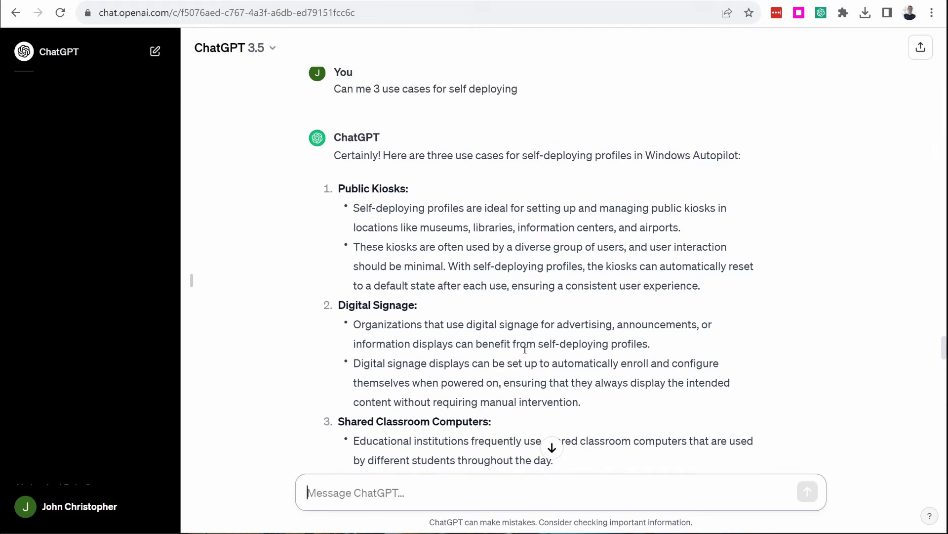
{"action": "scroll", "coordinate": [525, 349], "scroll_direction": "up", "scroll_amount": 13}
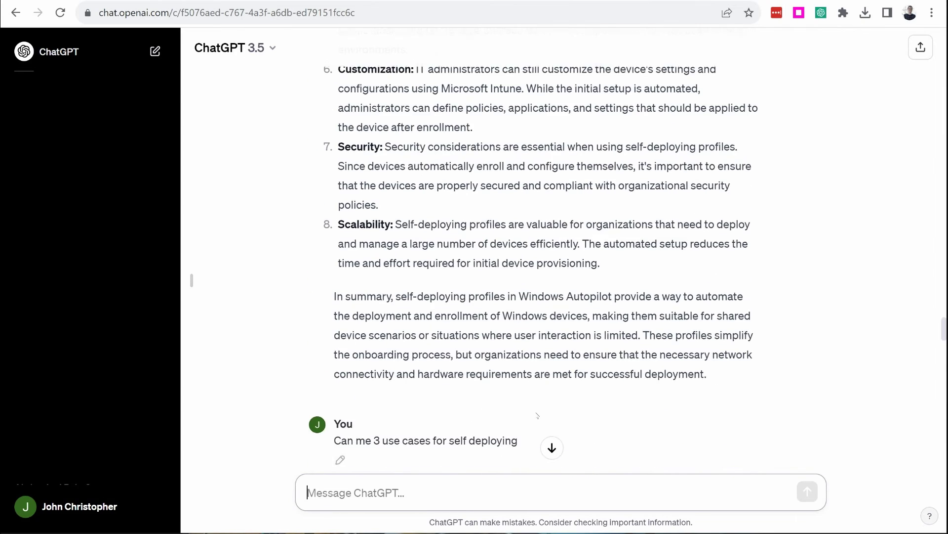
{"action": "scroll", "coordinate": [544, 436], "scroll_direction": "up", "scroll_amount": 10}
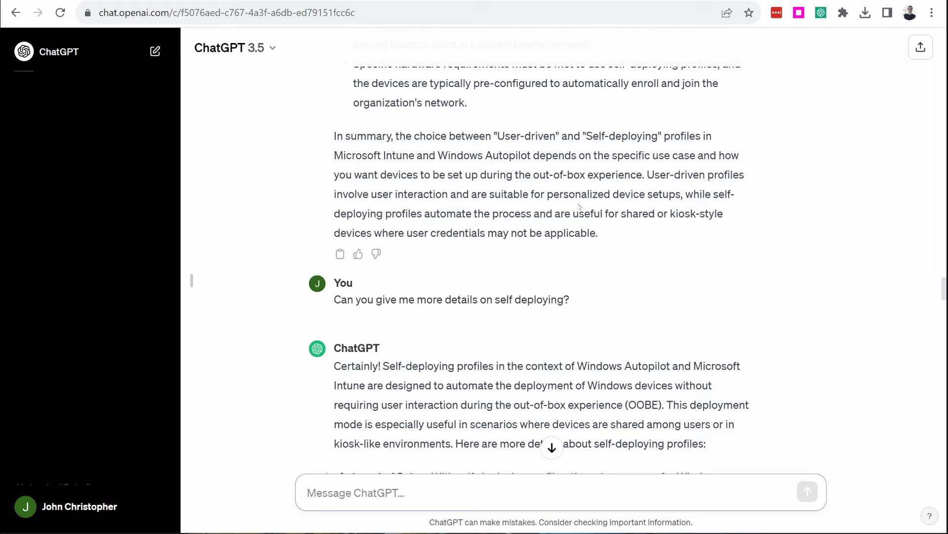
Send the question about an on-premise AD DS controller not replicating, requesting a troubleshooting checklist
{"action": "type", "text": "I"}
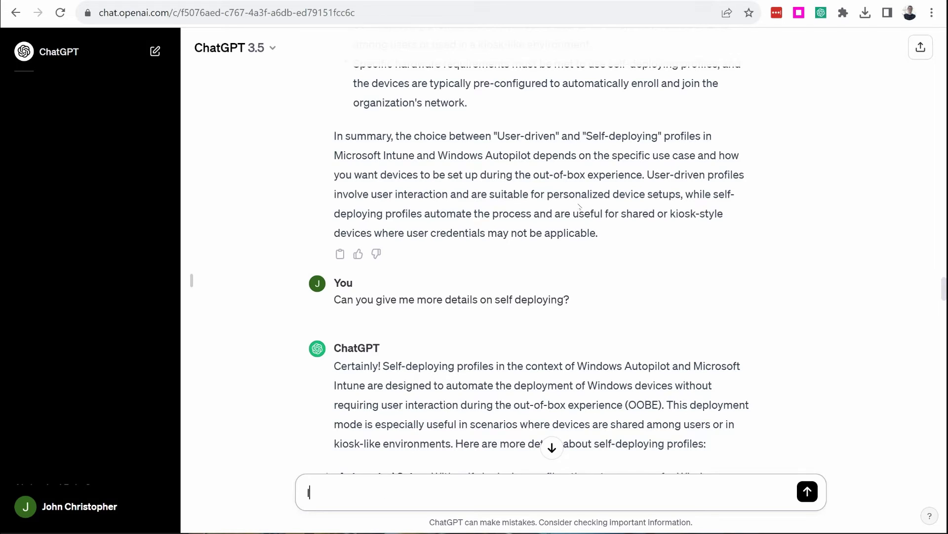
{"action": "type", "text": " have an on premise A"}
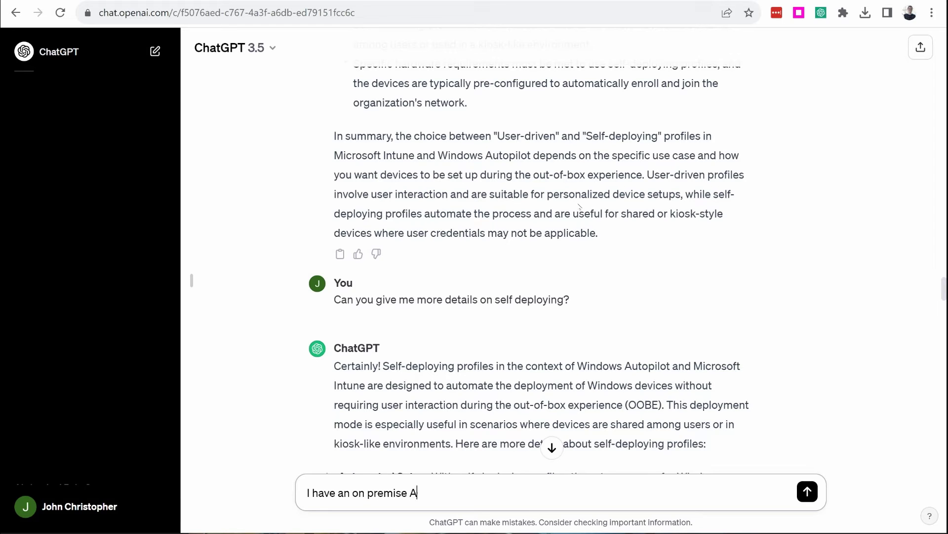
{"action": "type", "text": "DS domain controller that is not replicating with it's partner"}
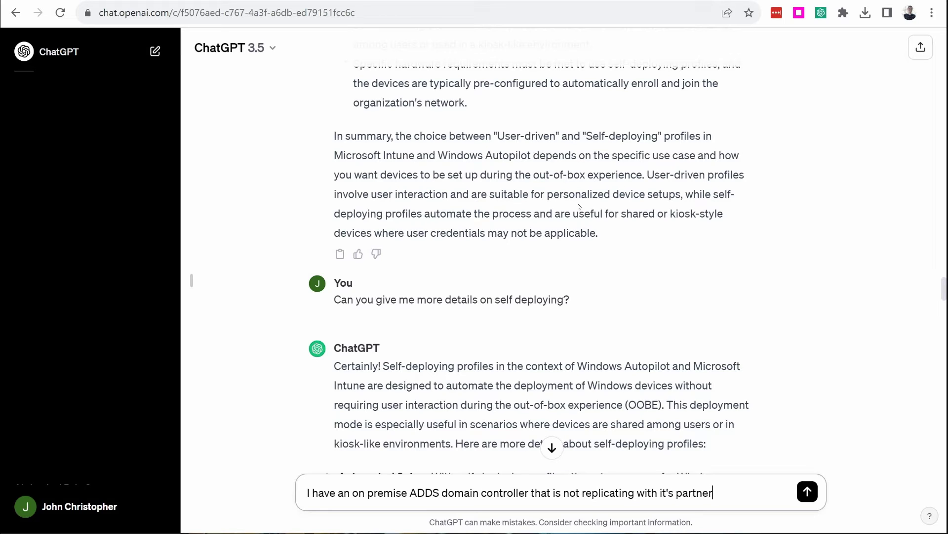
{"action": "type", "text": ". Can you provide me wi"}
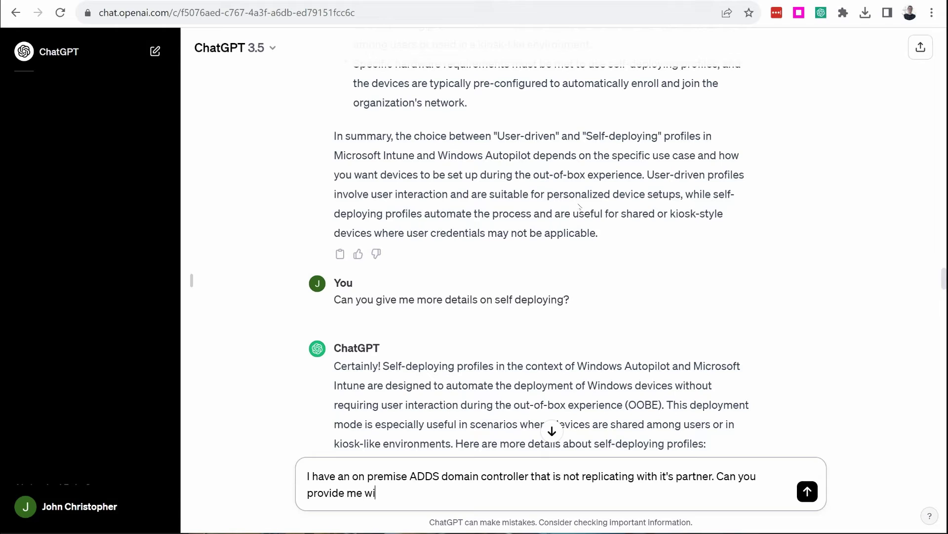
{"action": "type", "text": "th a troubleshooting checklist"}
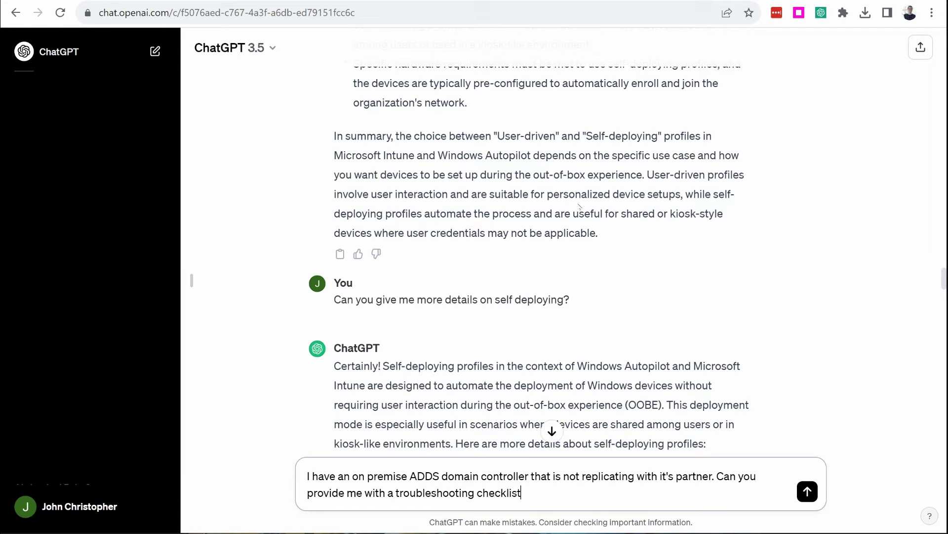
{"action": "type", "text": "?"}
{"action": "key", "text": "Return"}
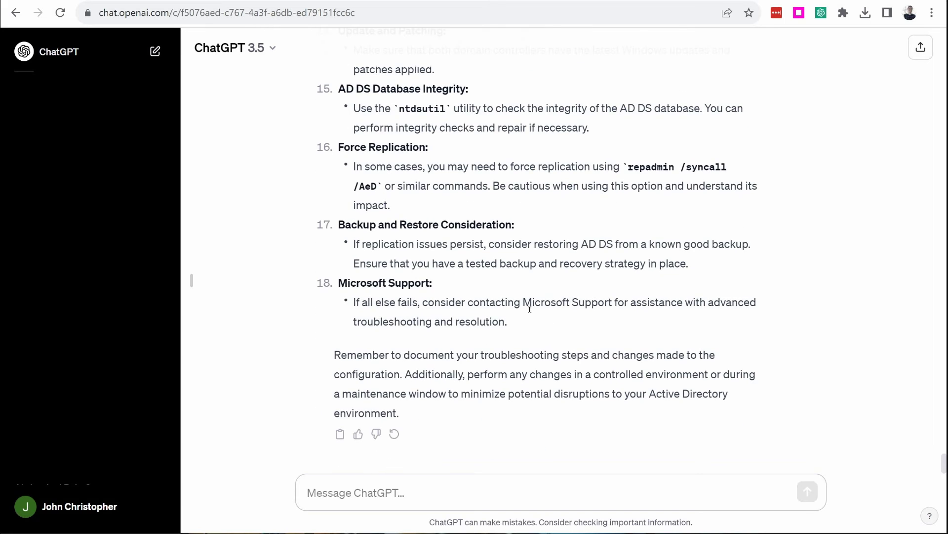
Scroll through the 18-item AD DS replication checklist ending with contacting Microsoft Support
{"action": "scroll", "coordinate": [543, 321], "scroll_direction": "up", "scroll_amount": 3}
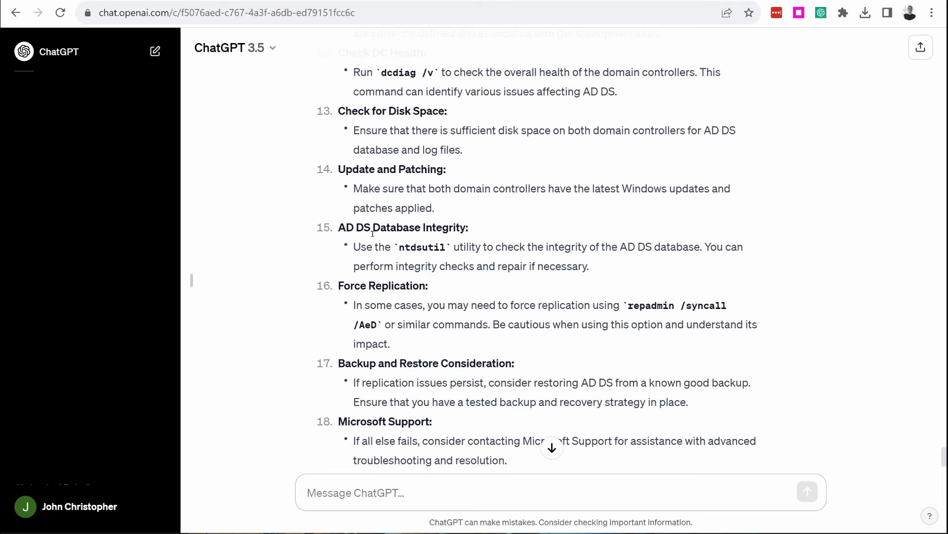
{"action": "scroll", "coordinate": [540, 377], "scroll_direction": "down", "scroll_amount": 3}
Ask 'Can you give me more details on step 15?' and review the ntdsutil repair guide
{"action": "left_click", "coordinate": [430, 491]}
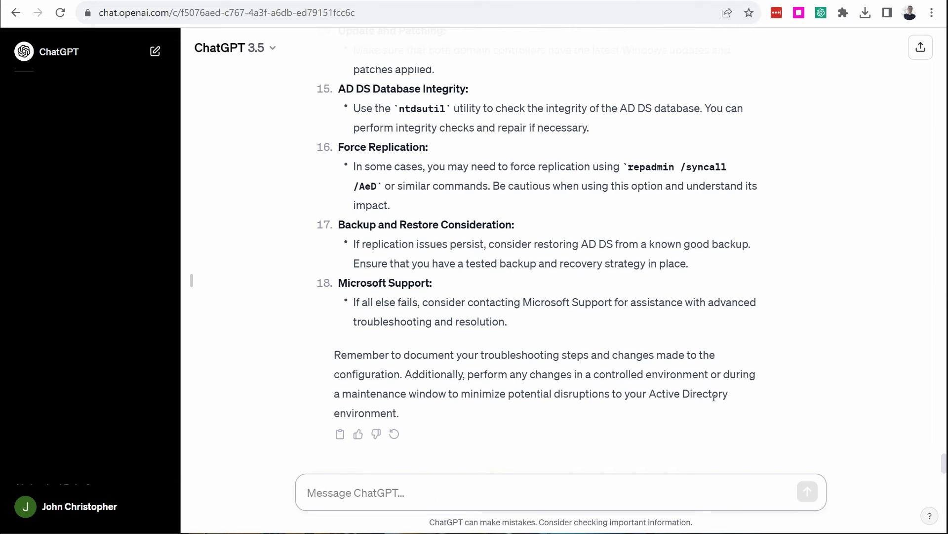
{"action": "type", "text": "Can you give me more details on step 14"}
{"action": "key", "text": "BackSpace"}
{"action": "type", "text": "5?"}
{"action": "key", "text": "Return"}
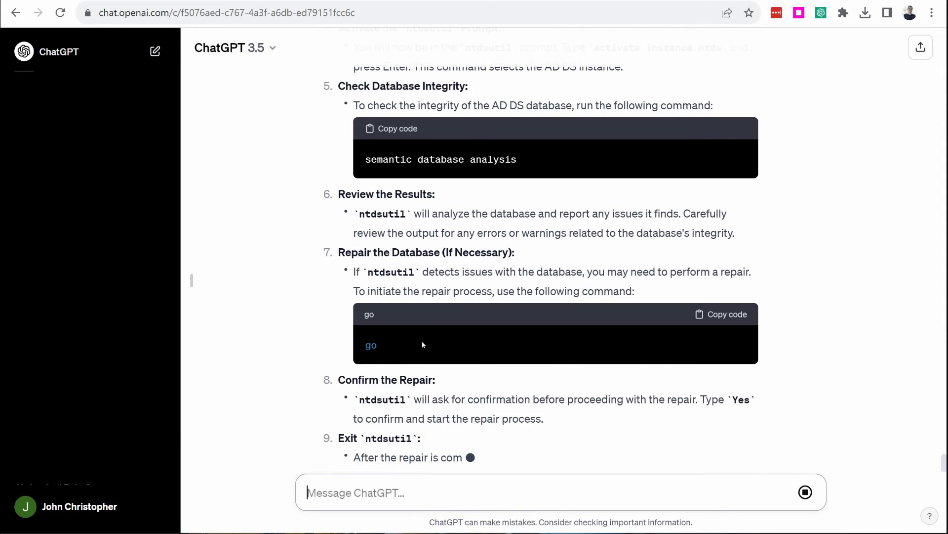
{"action": "scroll", "coordinate": [467, 364], "scroll_direction": "up", "scroll_amount": 15}
{"action": "scroll", "coordinate": [498, 331], "scroll_direction": "down", "scroll_amount": 15}
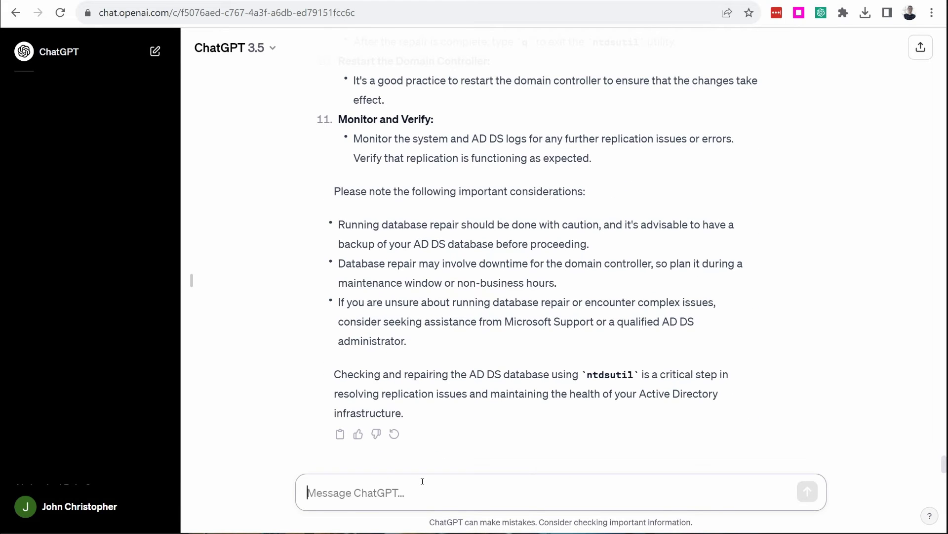
Send a request for a PowerShell script that checks AD DS replication and emails the boss the response
{"action": "type", "text": "Can you "}
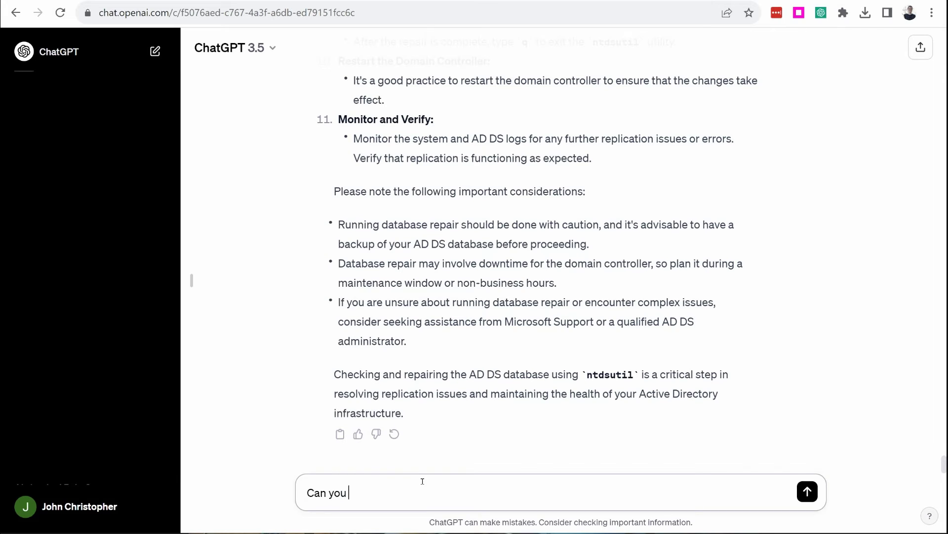
{"action": "type", "text": "create me a Powershell scri"}
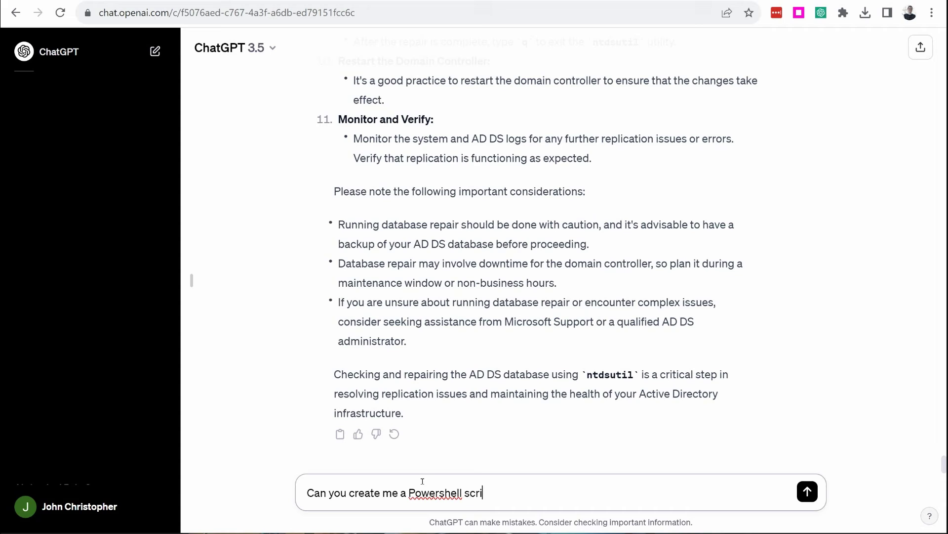
{"action": "type", "text": "pt that will communicate ti"}
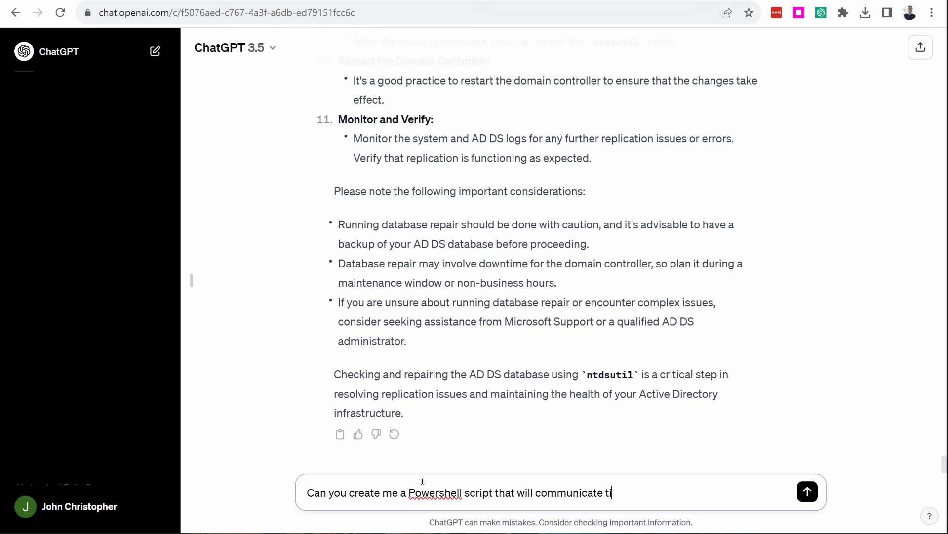
{"action": "key", "text": "BackSpace"}
{"action": "key", "text": "BackSpace"}
{"action": "type", "text": "with an ADDS domain controller"}
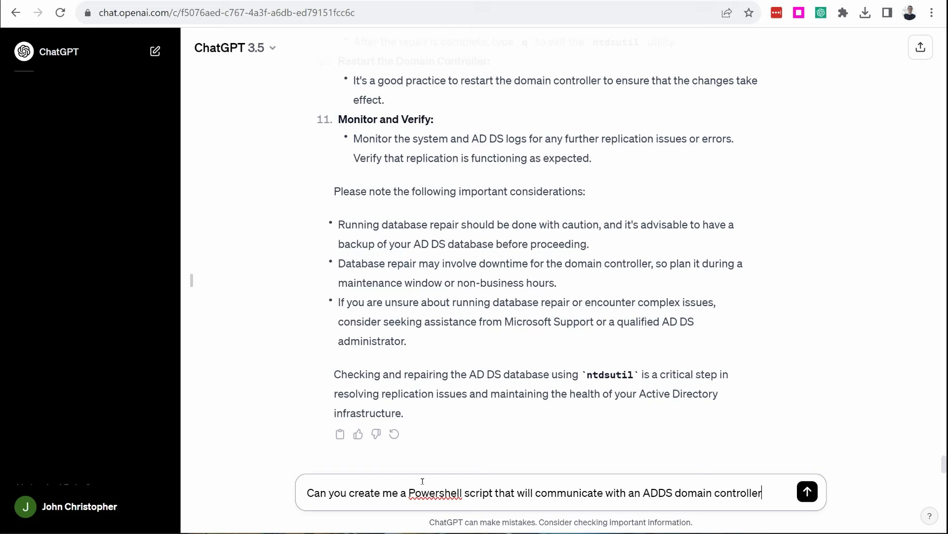
{"action": "type", "text": " to check replica"}
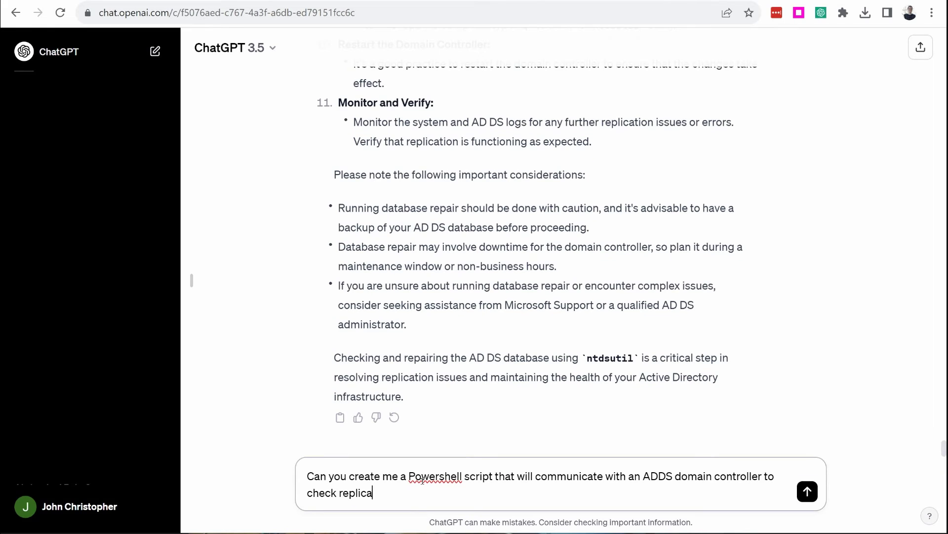
{"action": "type", "text": "tion and then send an em"}
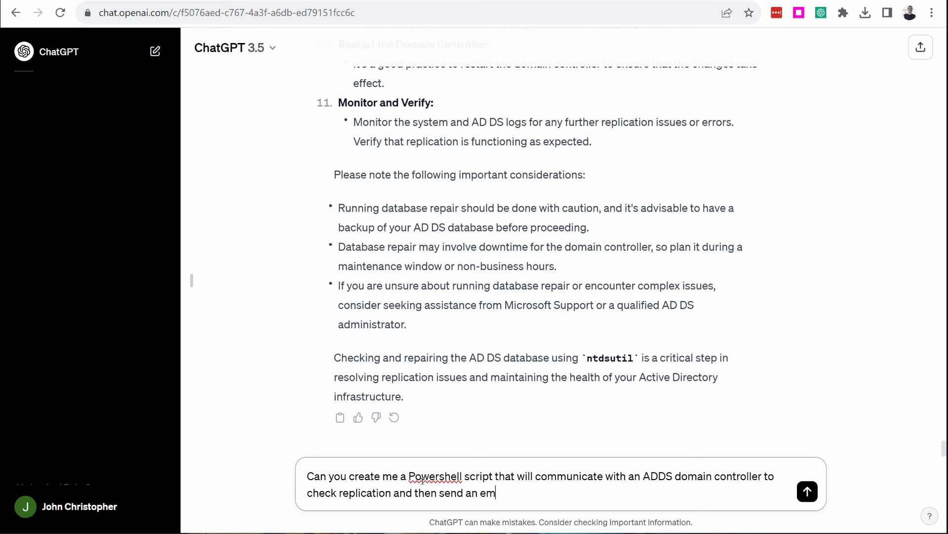
{"action": "type", "text": "ail to my boos"}
{"action": "key", "text": "BackSpace"}
{"action": "type", "text": "boos"}
{"action": "key", "text": "BackSpace"}
{"action": "key", "text": "BackSpace"}
{"action": "key", "text": "BackSpace"}
{"action": "type", "text": "ss on the repo"}
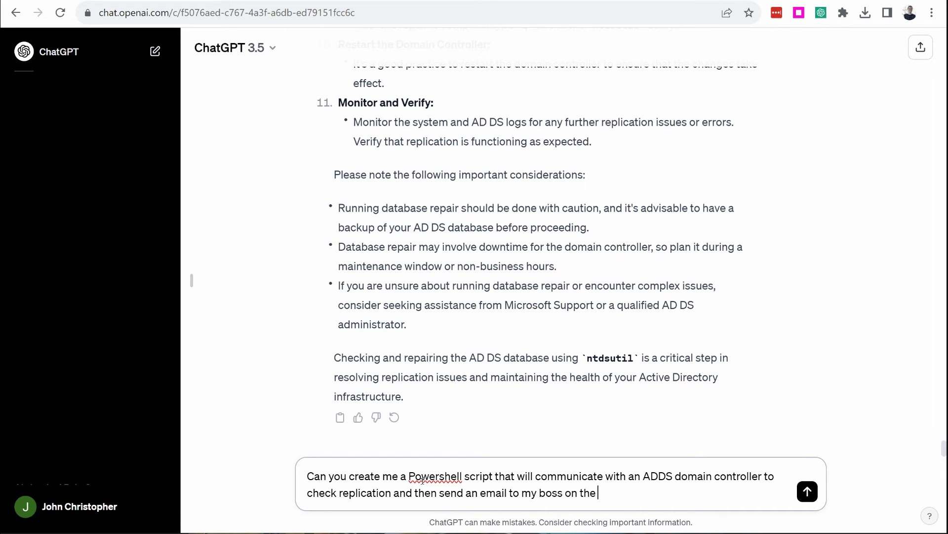
{"action": "key", "text": "BackSpace"}
{"action": "key", "text": "BackSpace"}
{"action": "type", "text": "sponse?"}
{"action": "key", "text": "Return"}
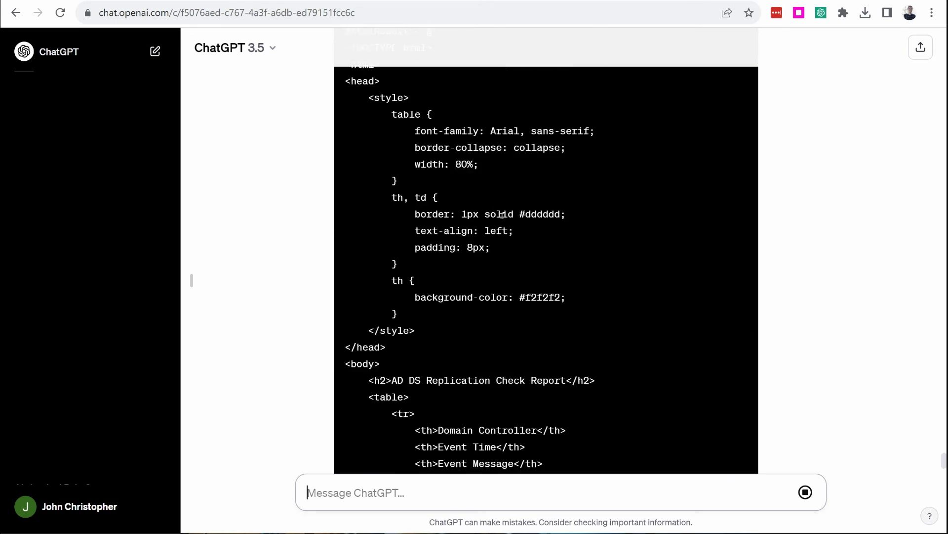
Scroll through the DC1/DC2 replication script with HTML email report and its placeholder and permissions notes
{"action": "scroll", "coordinate": [538, 261], "scroll_direction": "up", "scroll_amount": 10}
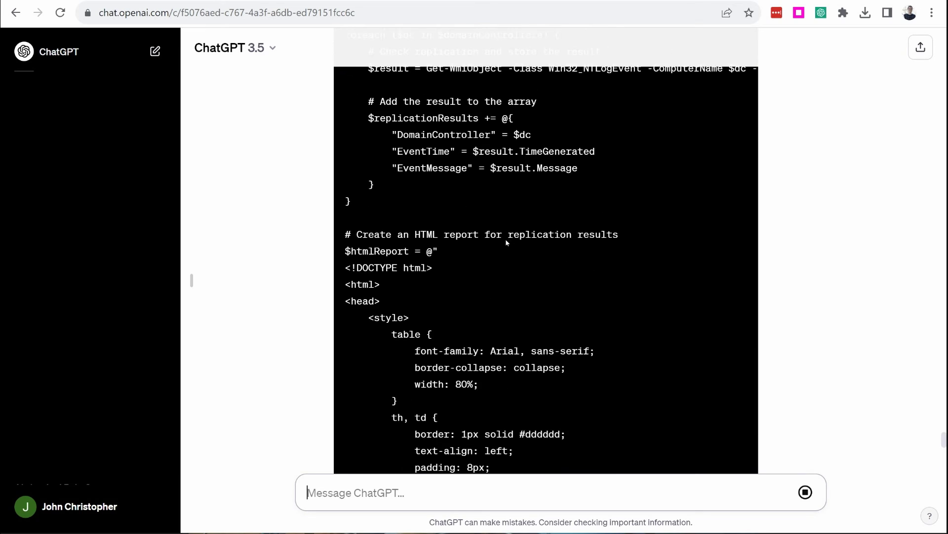
{"action": "scroll", "coordinate": [421, 189], "scroll_direction": "down", "scroll_amount": 13}
{"action": "scroll", "coordinate": [421, 188], "scroll_direction": "down", "scroll_amount": 8}
{"action": "scroll", "coordinate": [527, 227], "scroll_direction": "up", "scroll_amount": 11}
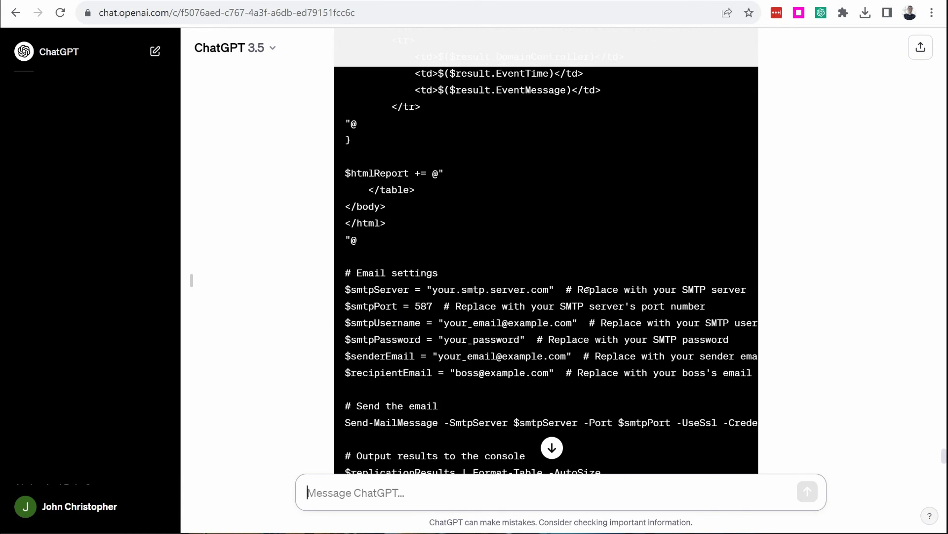
{"action": "scroll", "coordinate": [494, 247], "scroll_direction": "up", "scroll_amount": 15}
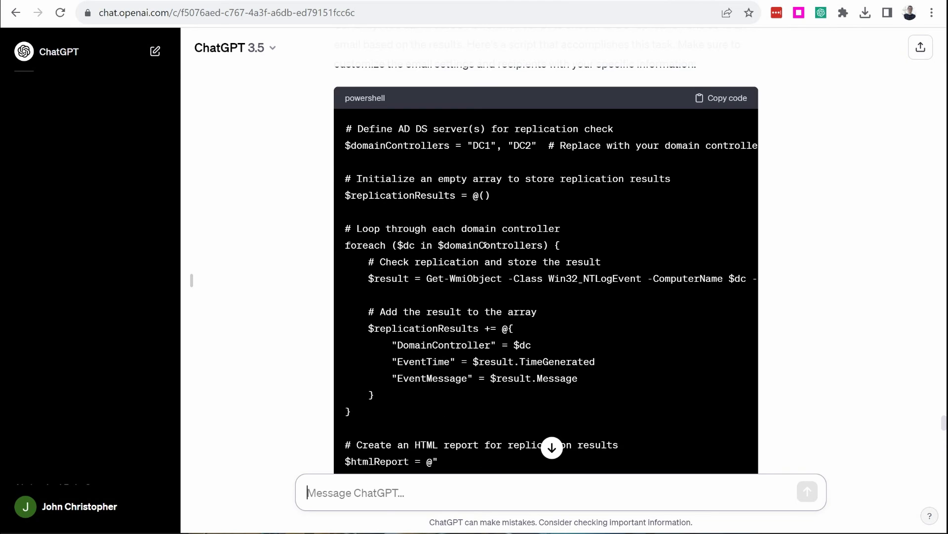
{"action": "scroll", "coordinate": [470, 222], "scroll_direction": "down", "scroll_amount": 18}
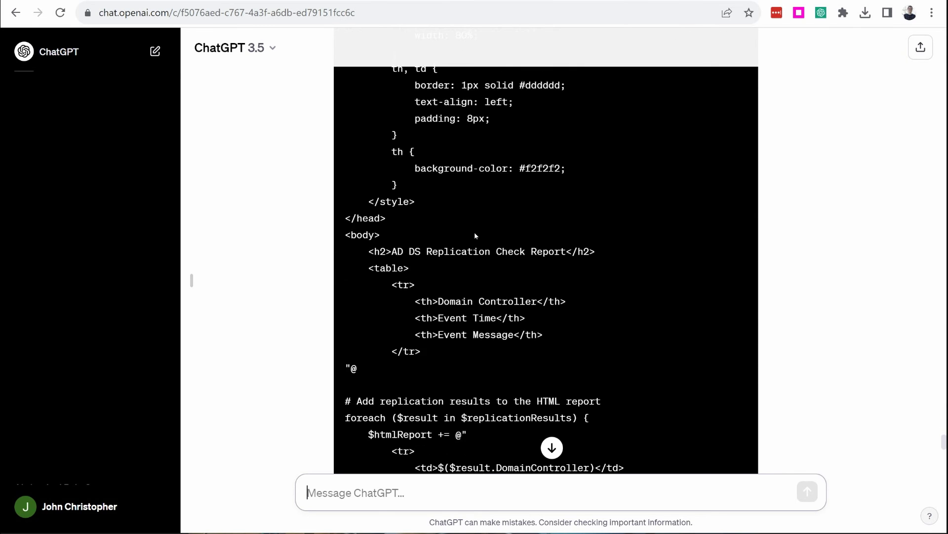
{"action": "scroll", "coordinate": [475, 236], "scroll_direction": "down", "scroll_amount": 4}
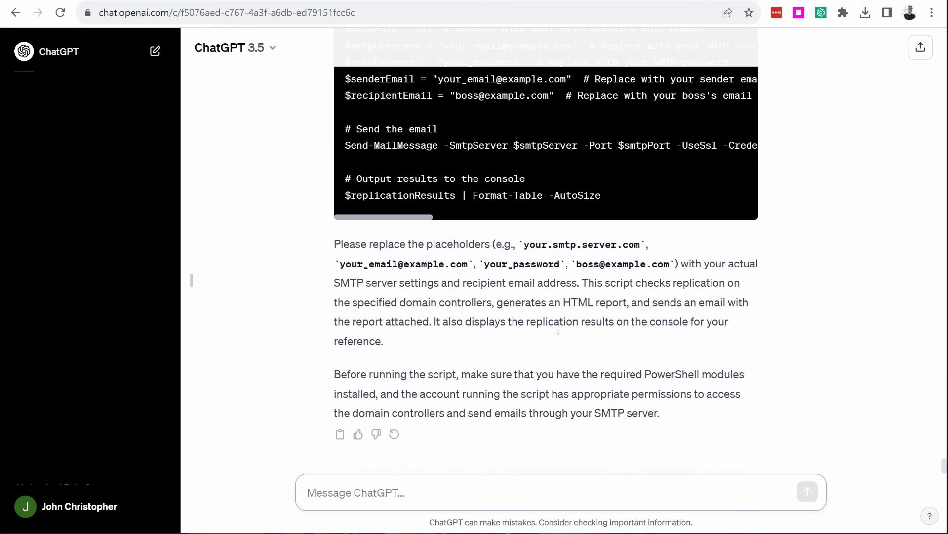
{"action": "scroll", "coordinate": [558, 331], "scroll_direction": "up", "scroll_amount": 20}
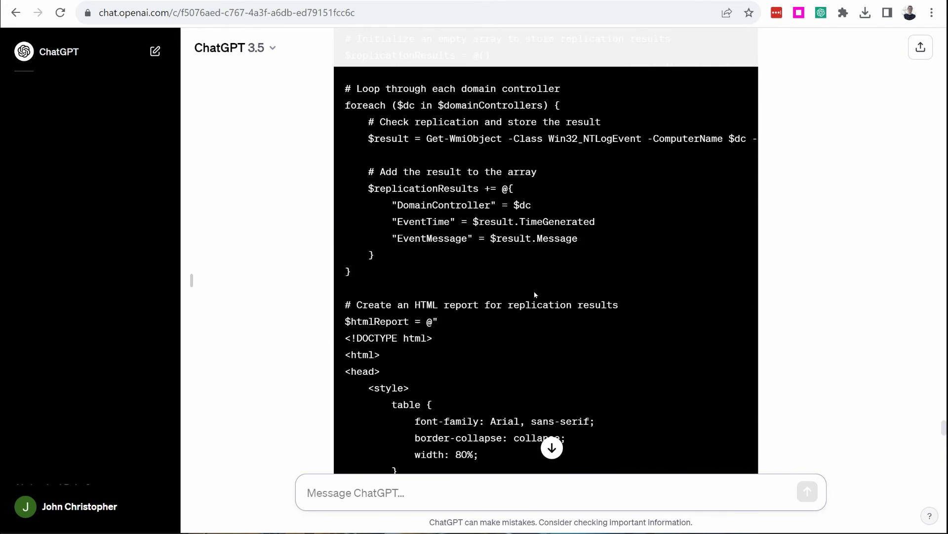
{"action": "scroll", "coordinate": [534, 299], "scroll_direction": "down", "scroll_amount": 10}
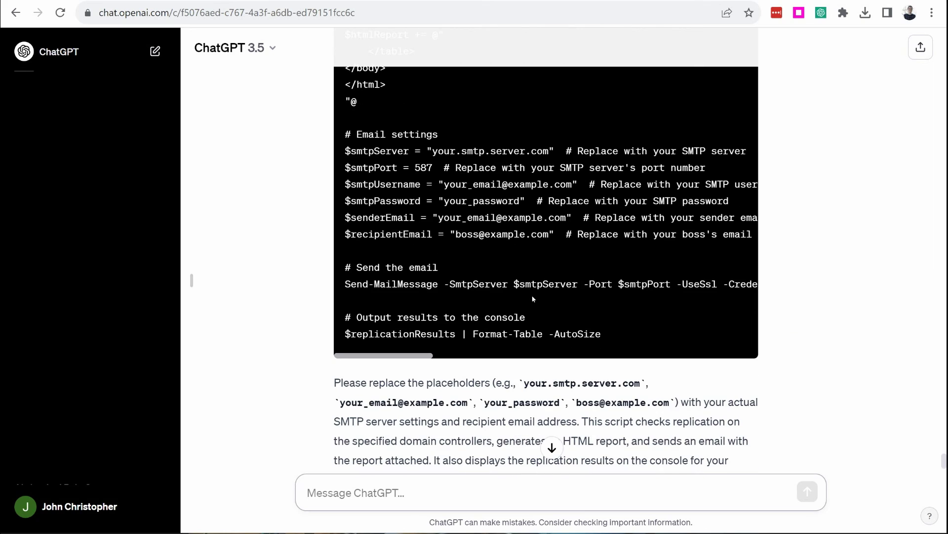